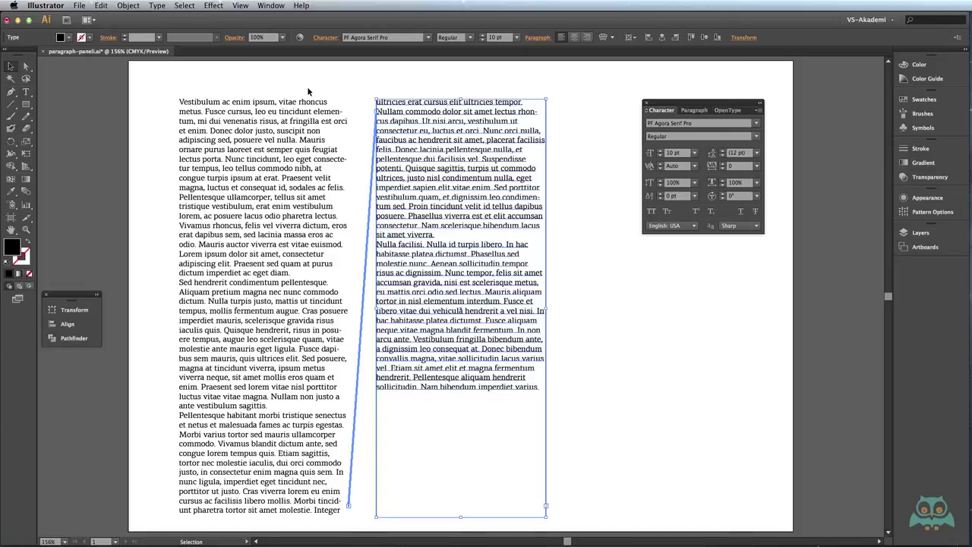
# - Marquee-select both linked text frames and show their Paragraph panel settings
pyautogui.moveTo(308, 90); pyautogui.dragTo(421, 143)
pyautogui.moveTo(421, 143); pyautogui.dragTo(408, 135)
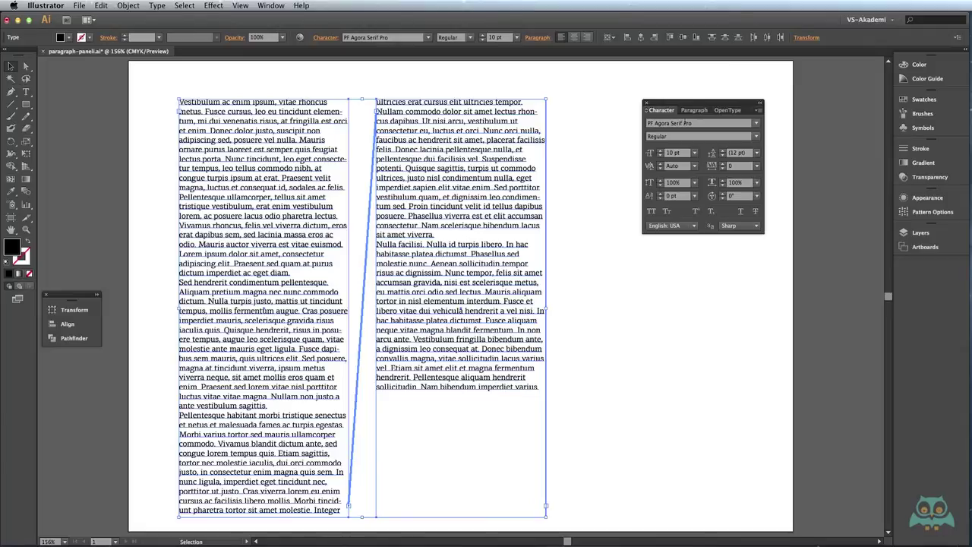
pyautogui.click(693, 111)
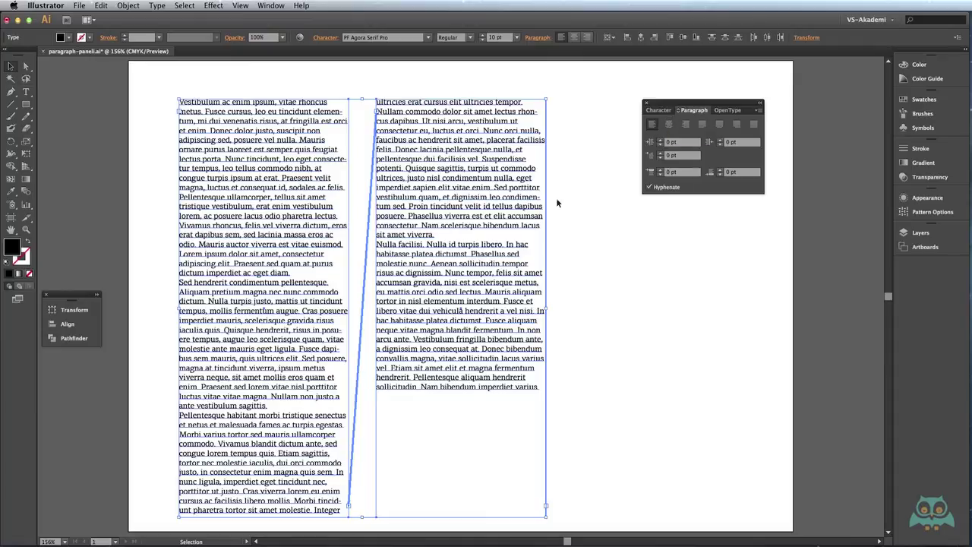
# - Try the center, right and justify alignments, settling on Justify with last line aligned left
pyautogui.click(668, 126)
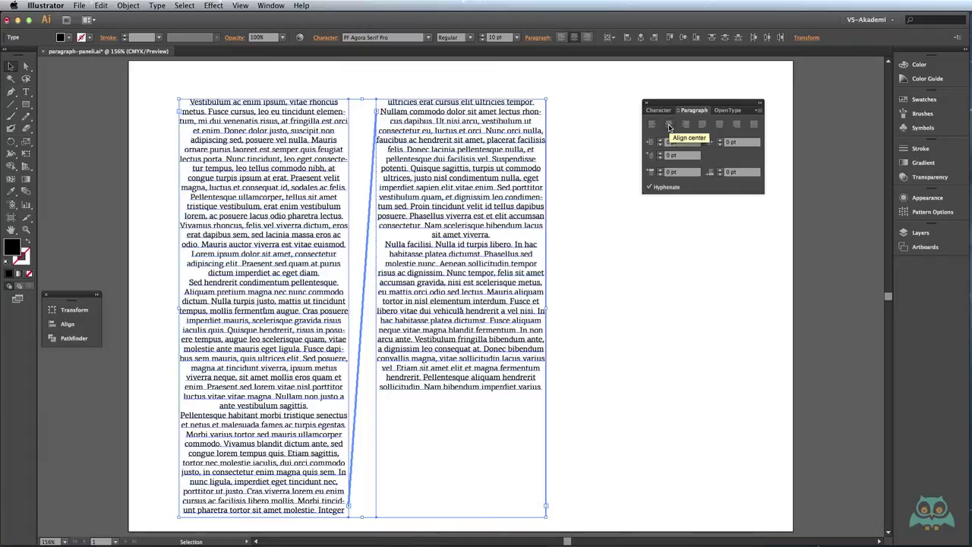
pyautogui.click(686, 125)
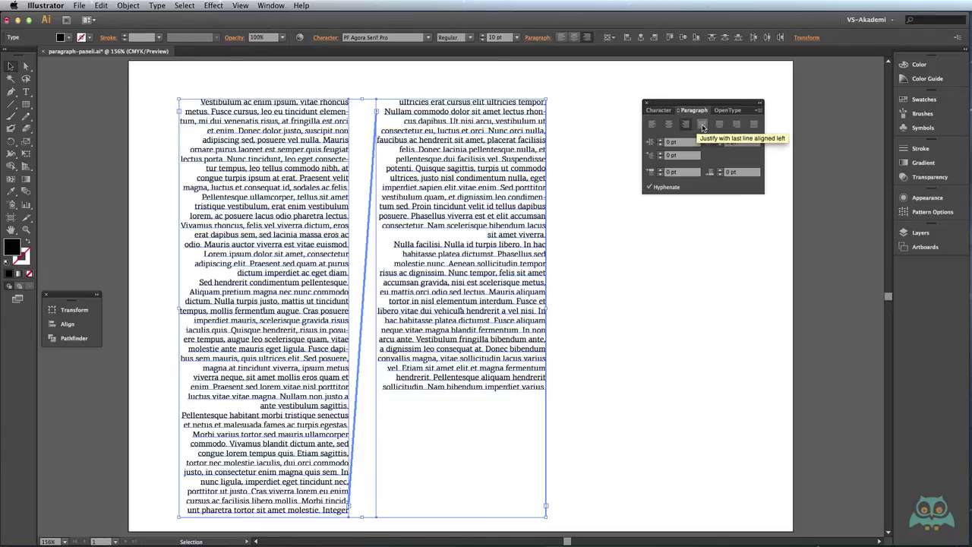
pyautogui.click(702, 126)
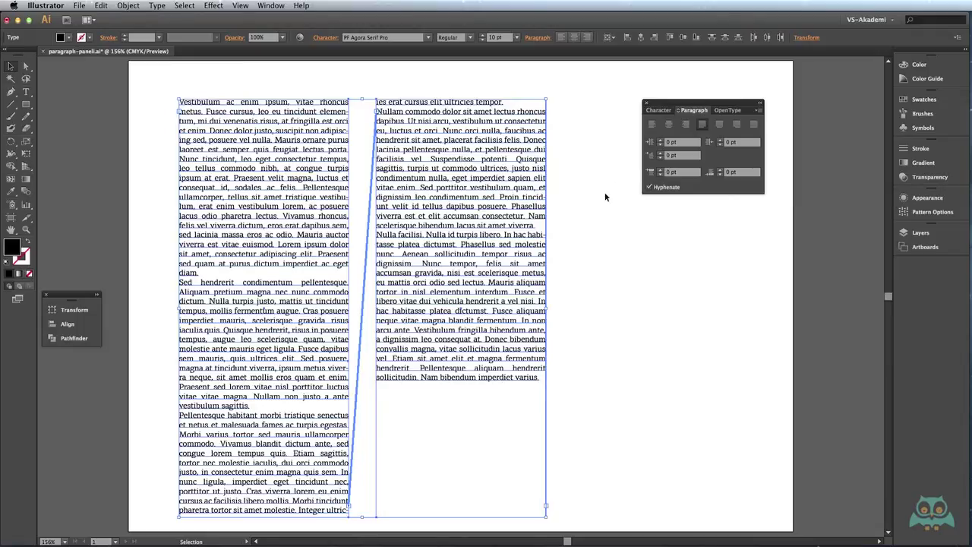
pyautogui.click(719, 124)
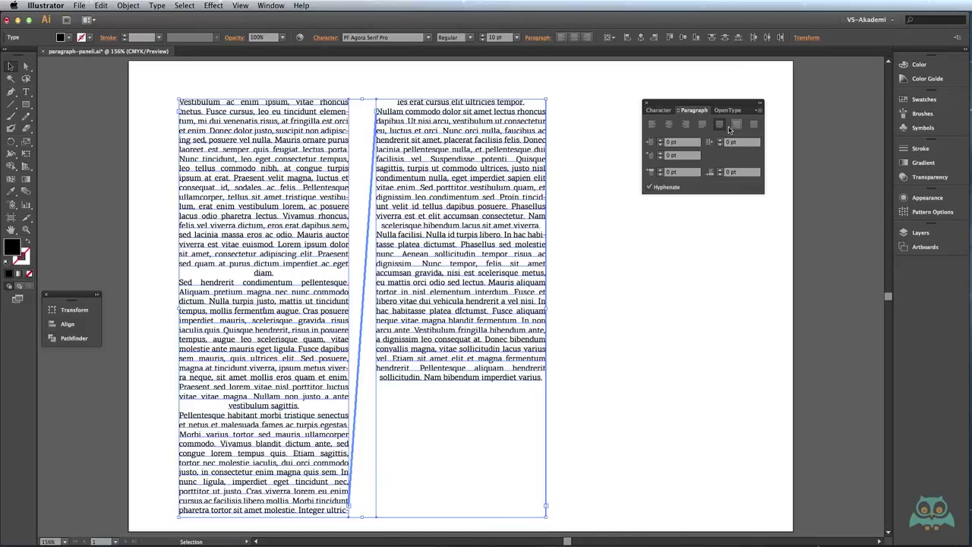
pyautogui.click(729, 128)
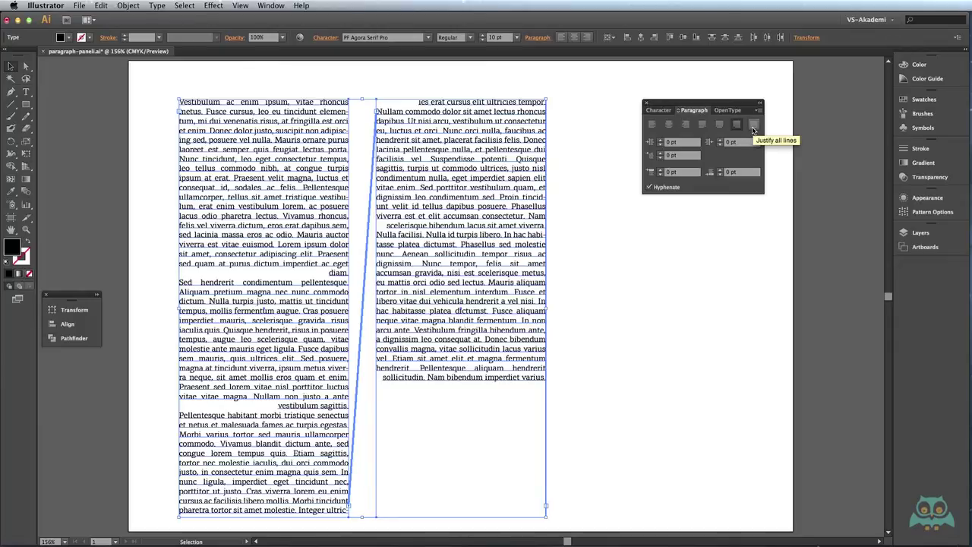
pyautogui.click(752, 127)
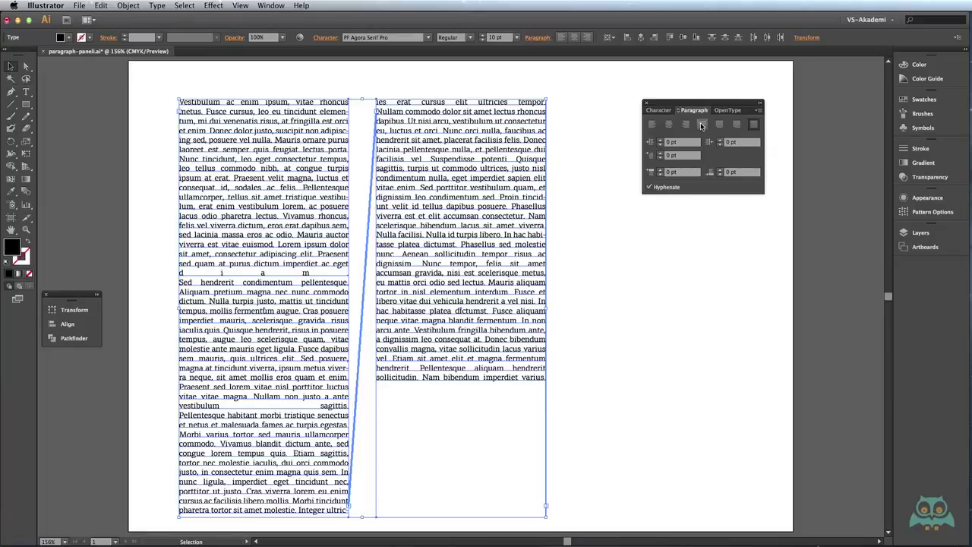
pyautogui.click(702, 124)
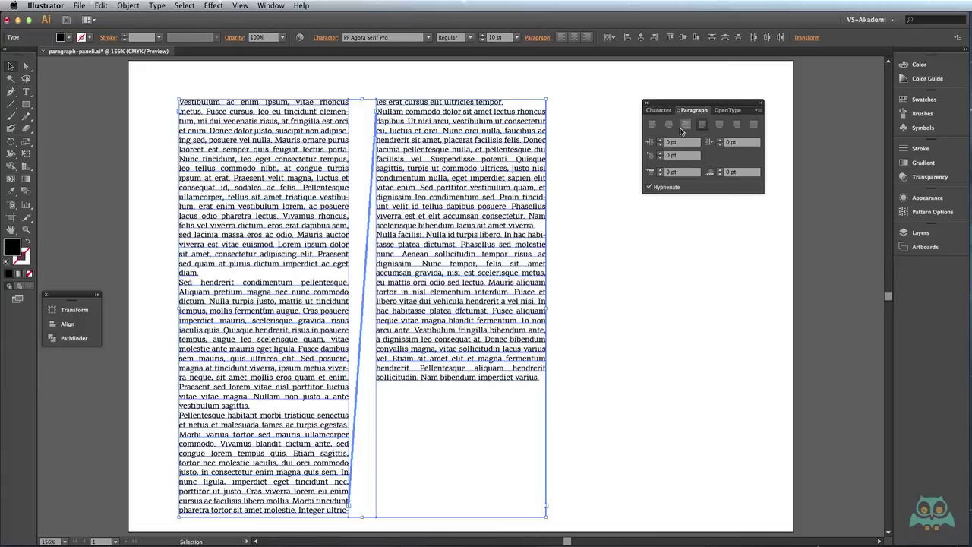
# - Set both columns to Align left, then select the right text frame
pyautogui.click(649, 128)
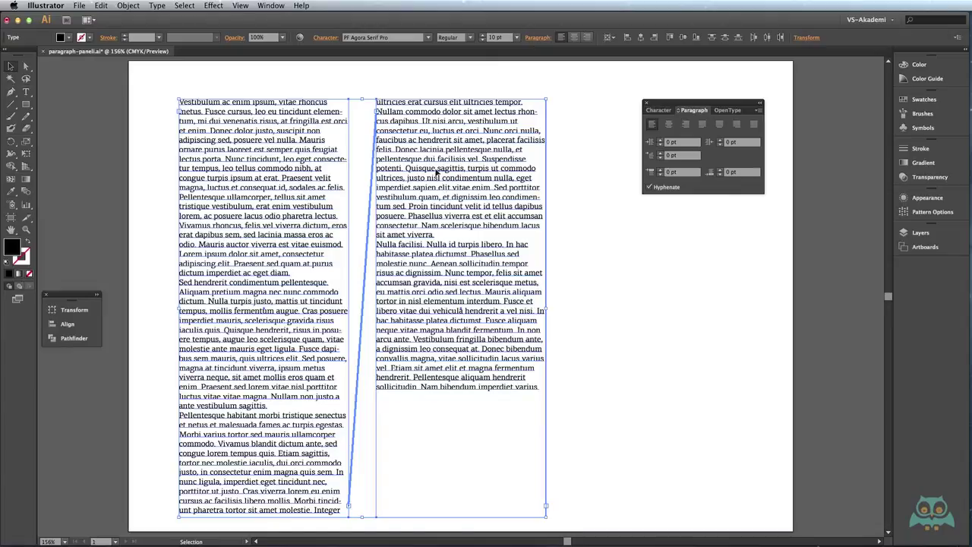
pyautogui.click(403, 118)
pyautogui.click(420, 85)
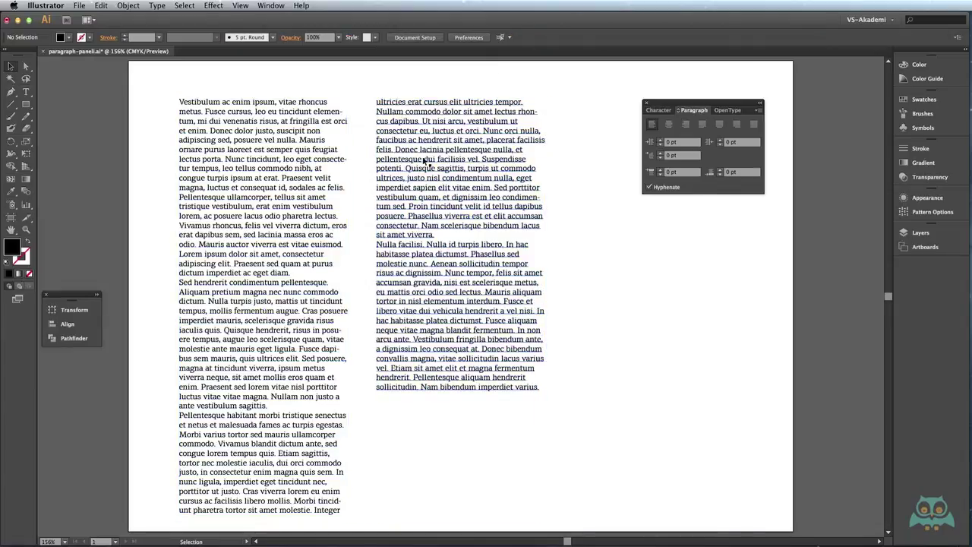
pyautogui.click(427, 179)
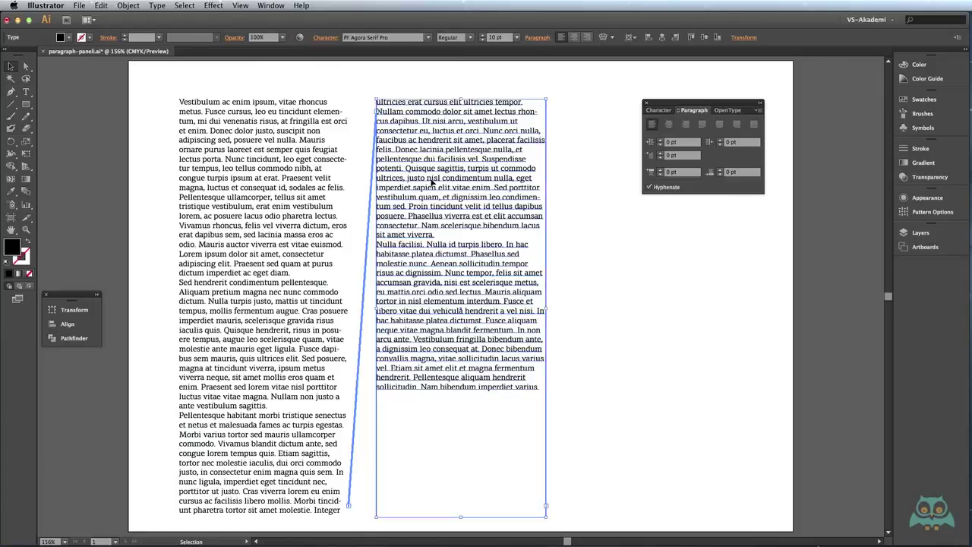
# - Select the whole Nullam commodo paragraph in the right column with the Type tool
pyautogui.doubleClick(426, 174)
pyautogui.moveTo(438, 232); pyautogui.dragTo(367, 113)
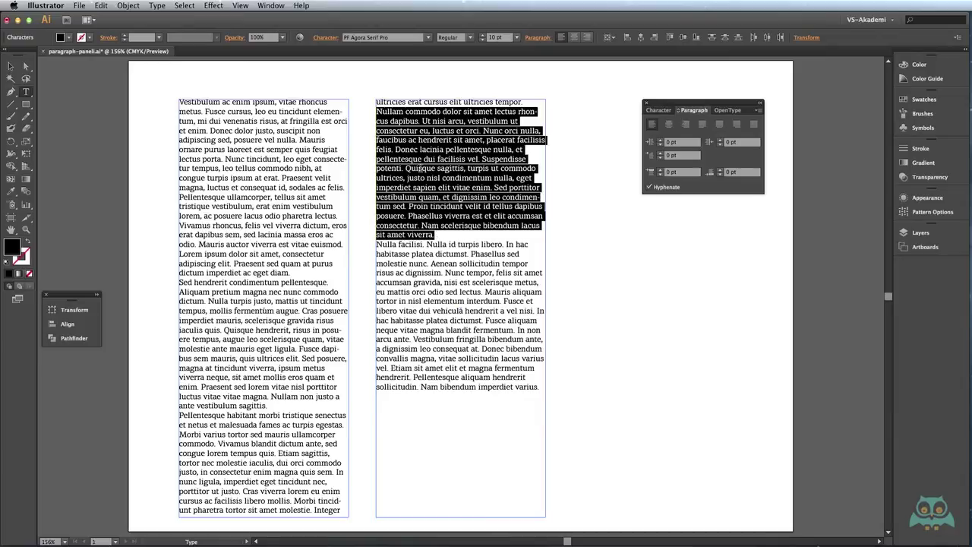
pyautogui.click(483, 215)
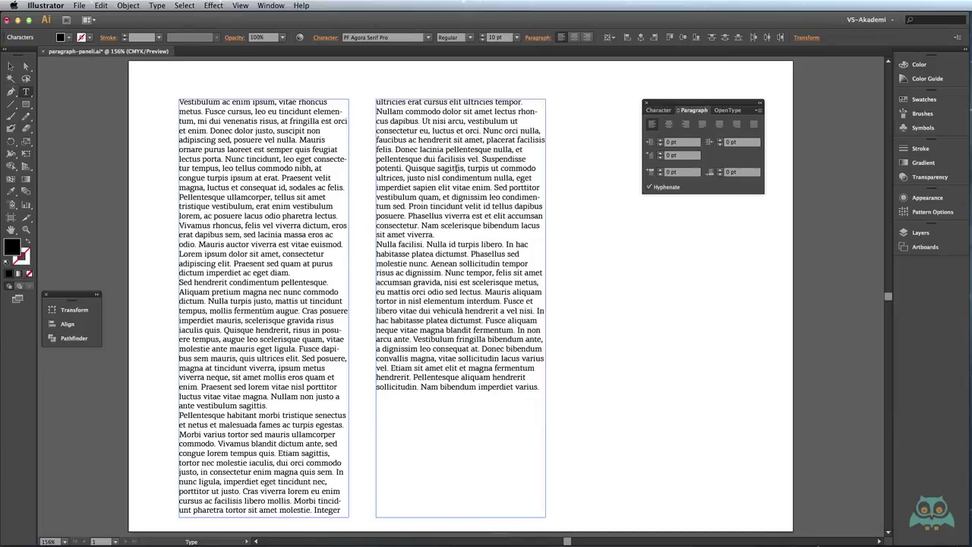
pyautogui.doubleClick(458, 168)
pyautogui.tripleClick(481, 175)
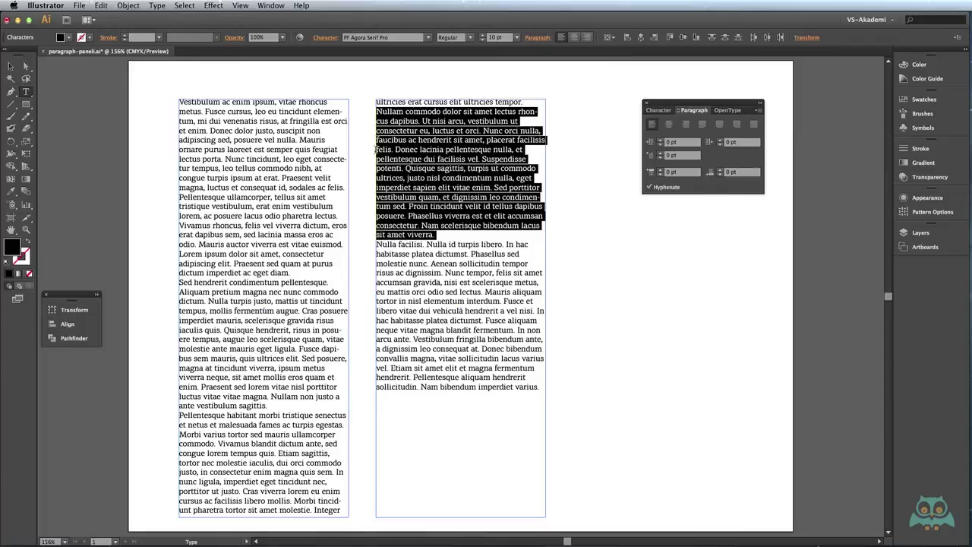
# - Raise the paragraph's left and right indents to 15 pt each
pyautogui.click(660, 141)
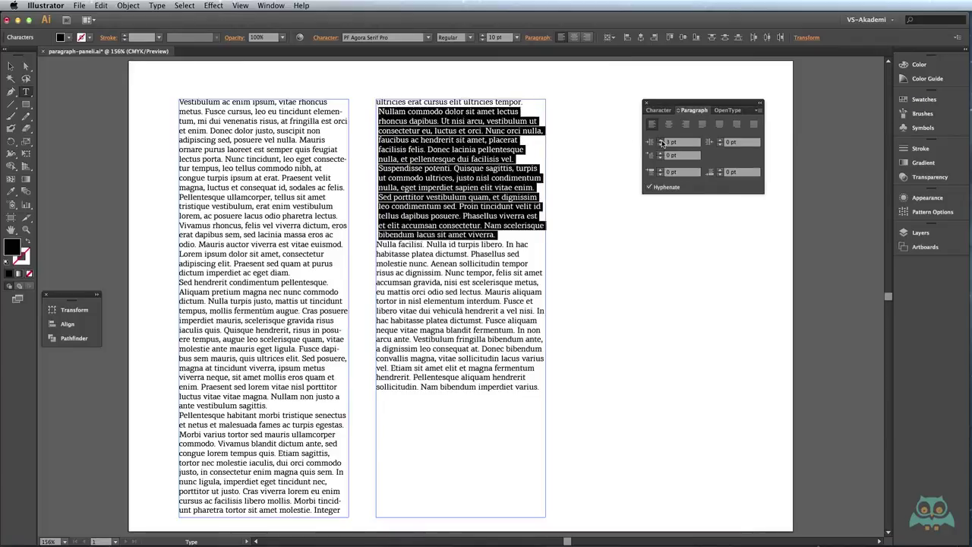
pyautogui.click(661, 140)
pyautogui.click(660, 141)
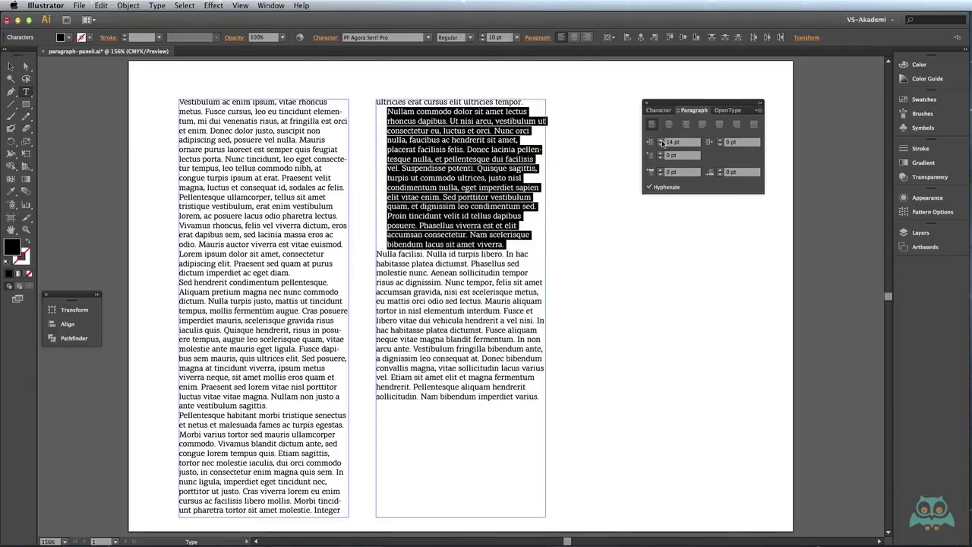
pyautogui.click(721, 140)
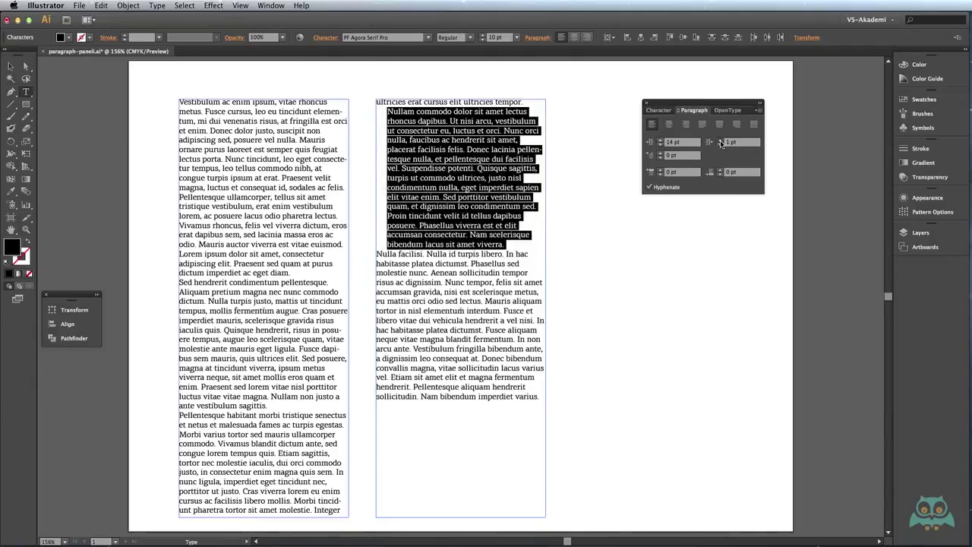
pyautogui.click(721, 140)
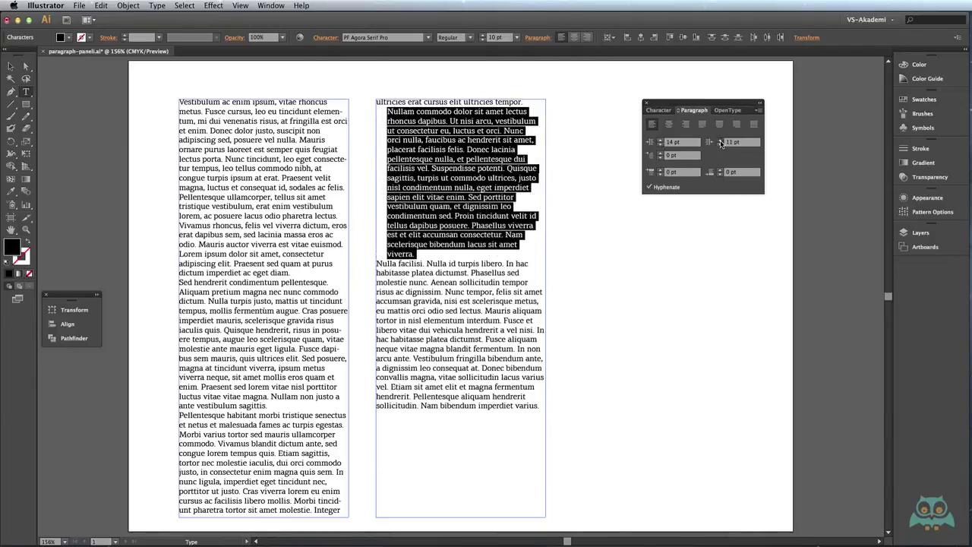
pyautogui.click(720, 141)
pyautogui.click(720, 140)
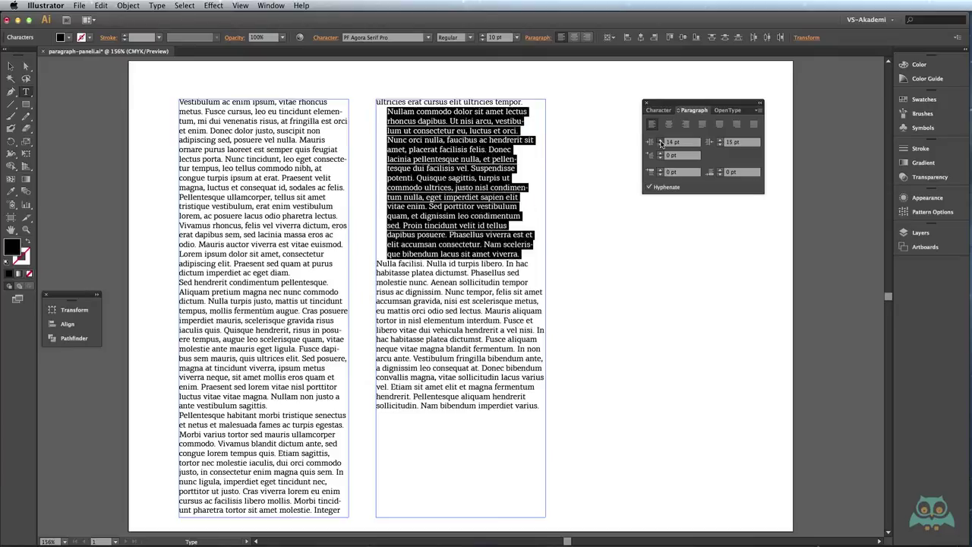
pyautogui.click(660, 141)
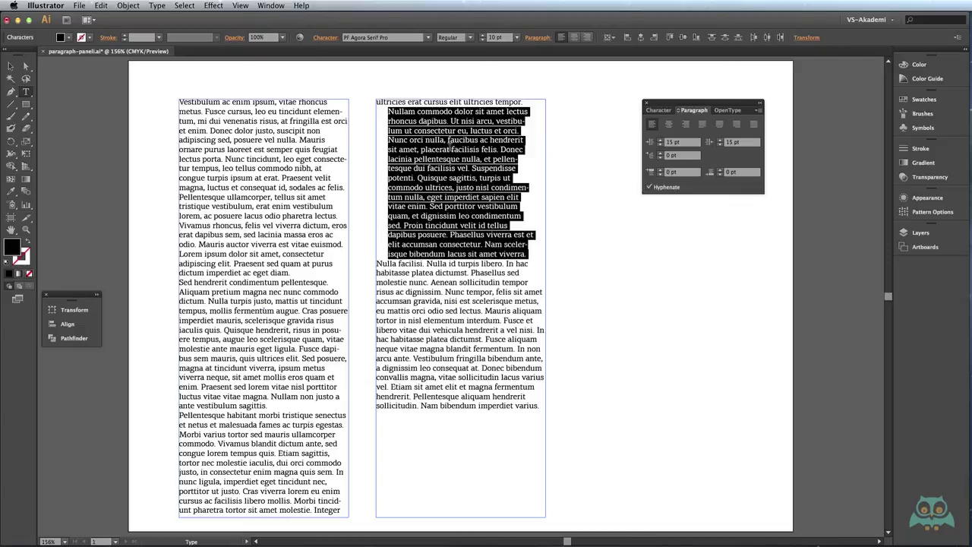
# - Set the Nullam commodo quote paragraph's font style to Italic, then show the Paragraph settings
pyautogui.click(661, 110)
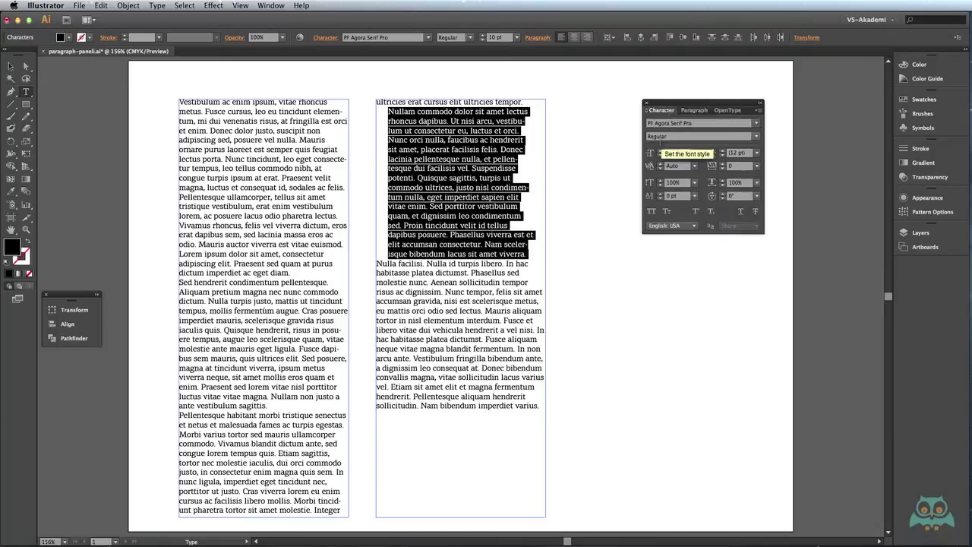
pyautogui.click(756, 136)
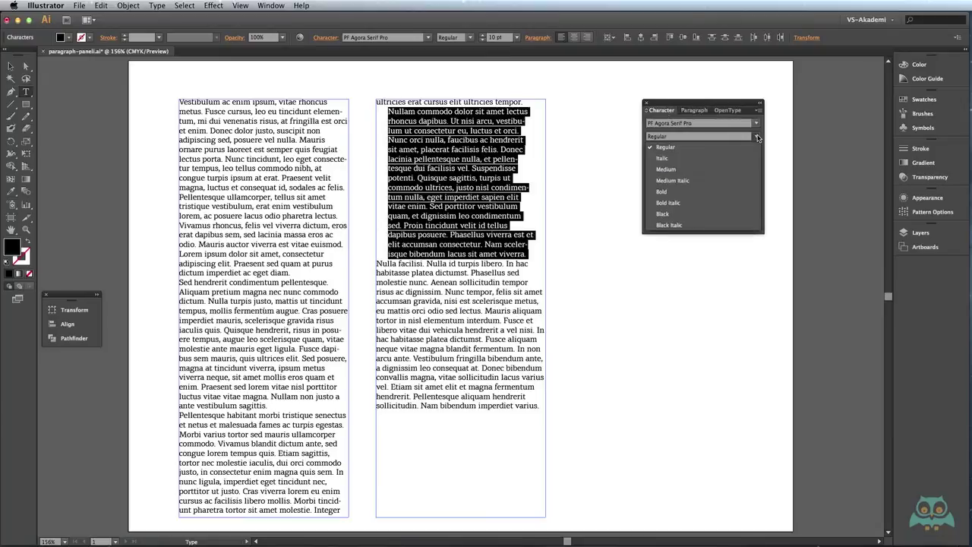
pyautogui.click(699, 159)
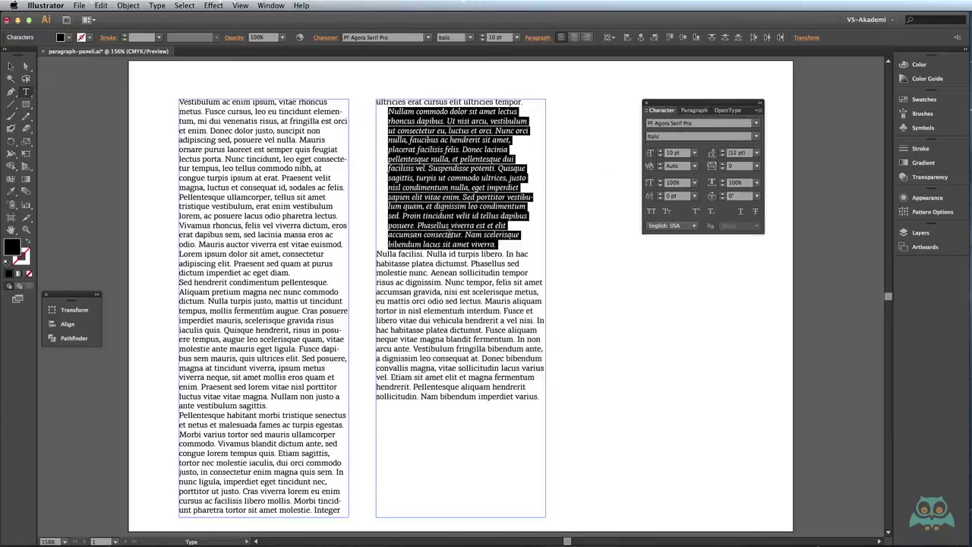
pyautogui.click(702, 113)
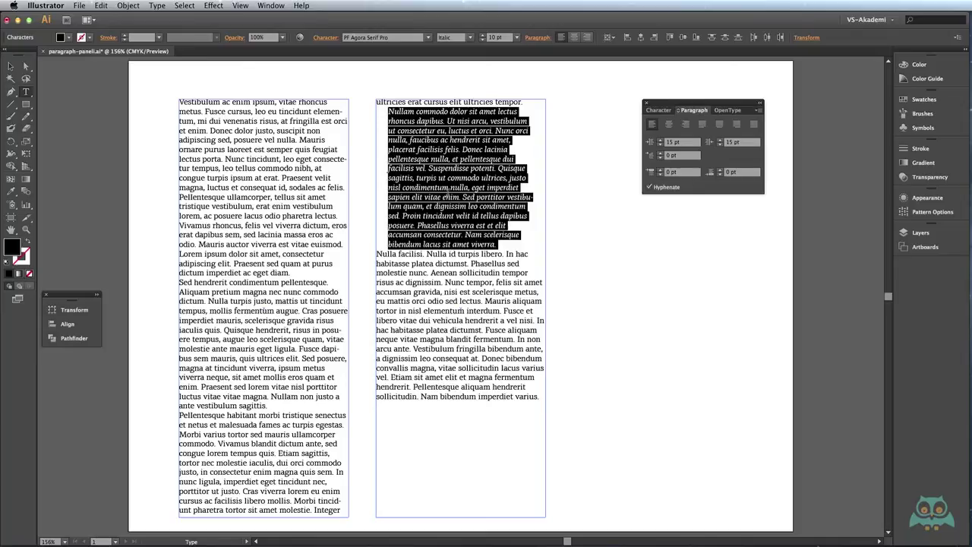
# - Select all text in both columns and apply a 15 pt first-line indent
pyautogui.click(454, 261)
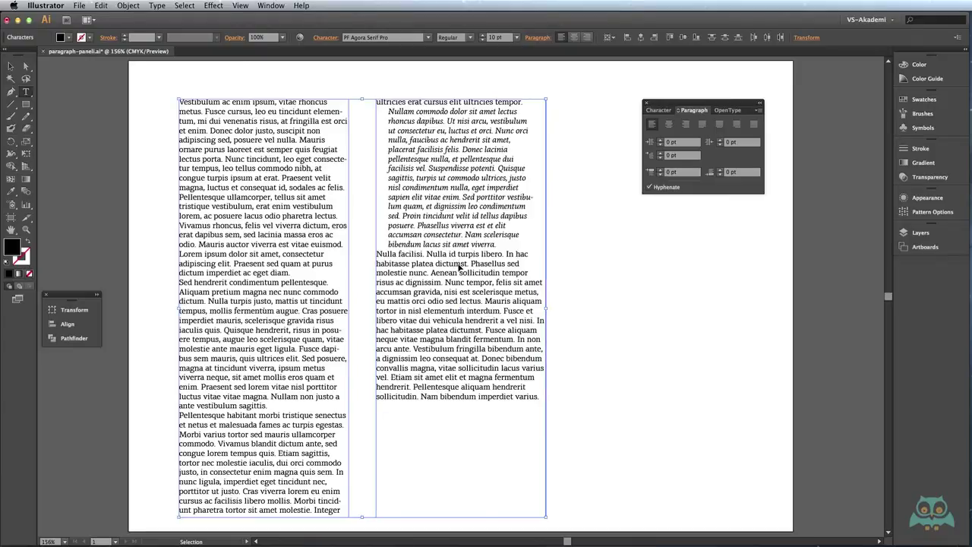
pyautogui.hotkey('ctrl', 'a')
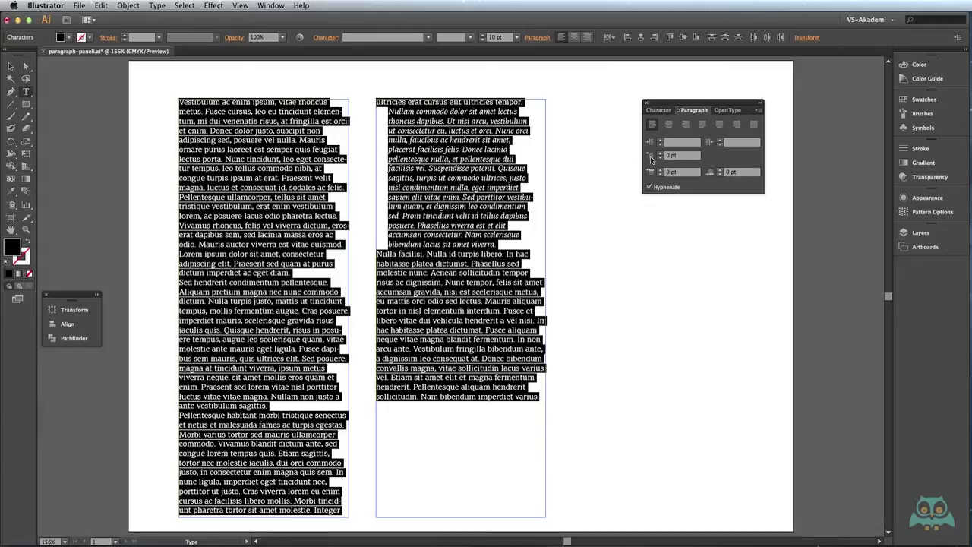
pyautogui.click(680, 156)
pyautogui.write('15')
pyautogui.press('Tab')
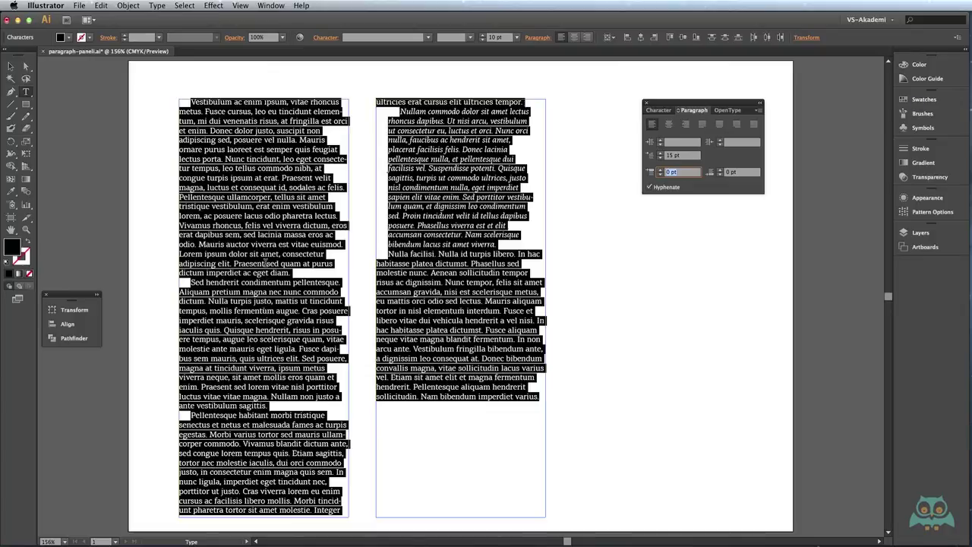
# - Insert an empty line after 'ante vestibulum sagittis.', replacing an earlier misplaced one after 'diam.'
pyautogui.click(265, 255)
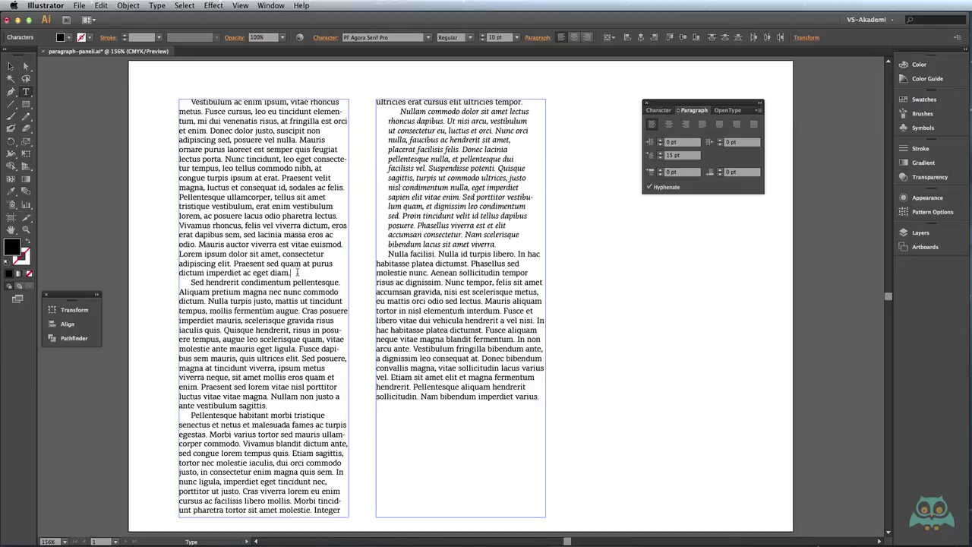
pyautogui.press('Return')
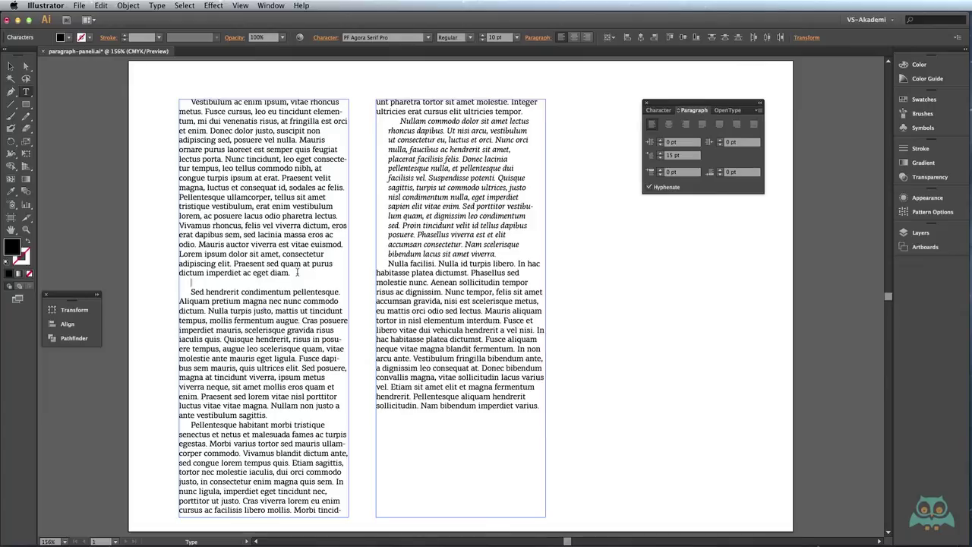
pyautogui.press('Delete')
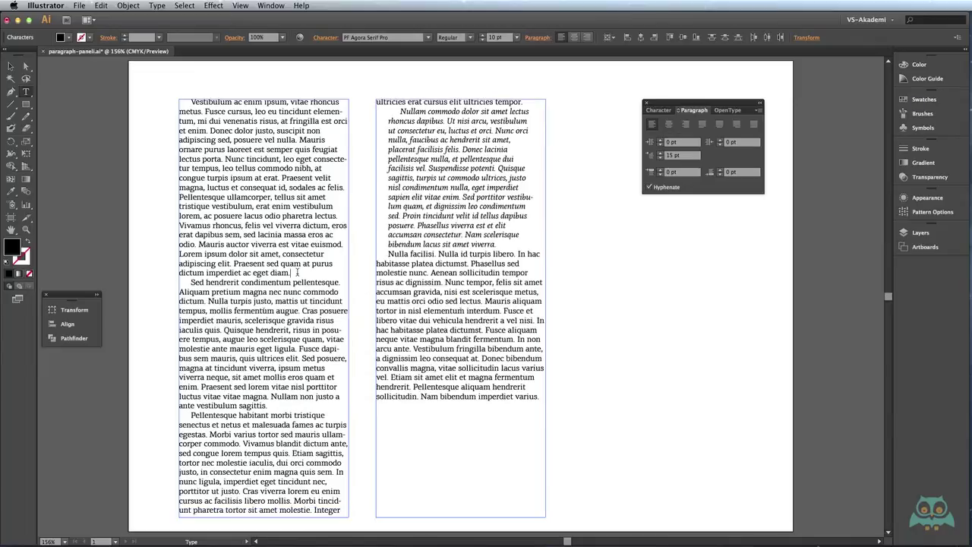
pyautogui.hotkey('ctrl', 'a')
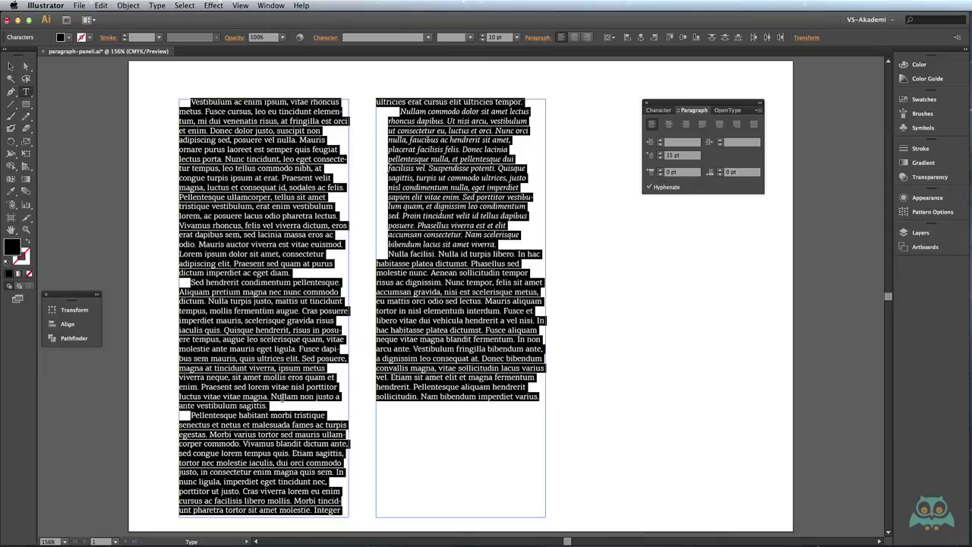
pyautogui.click(282, 404)
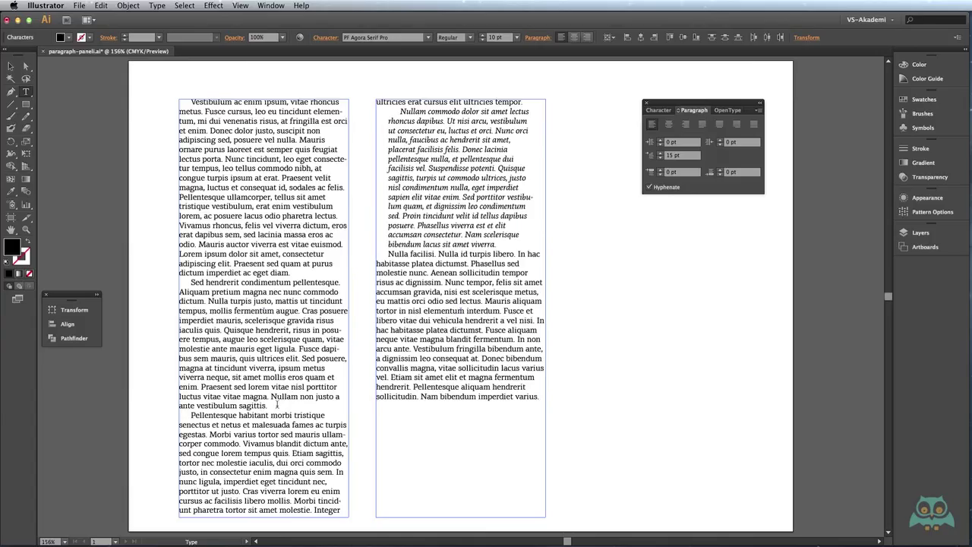
pyautogui.press('Return')
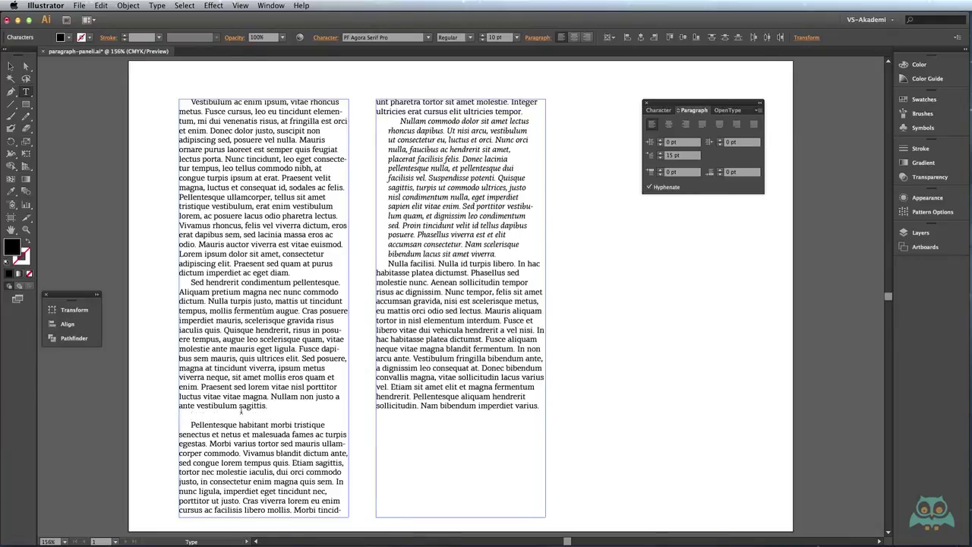
pyautogui.click(10, 66)
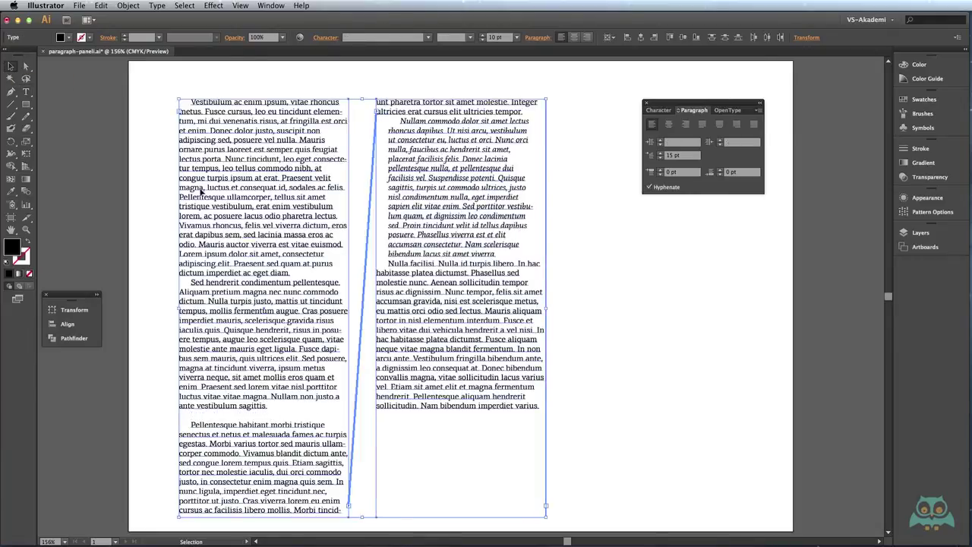
# - Drag the left frame's bottom edge up so the column ends at 'ante vestibulum sagittis.'
pyautogui.click(155, 418)
pyautogui.click(261, 483)
pyautogui.moveTo(261, 515); pyautogui.dragTo(259, 421)
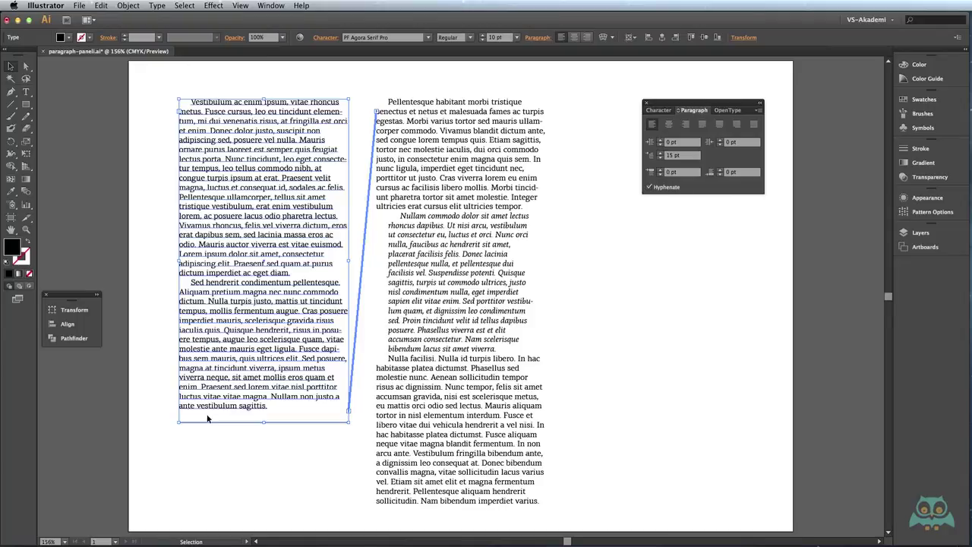
pyautogui.moveTo(264, 421); pyautogui.dragTo(263, 415)
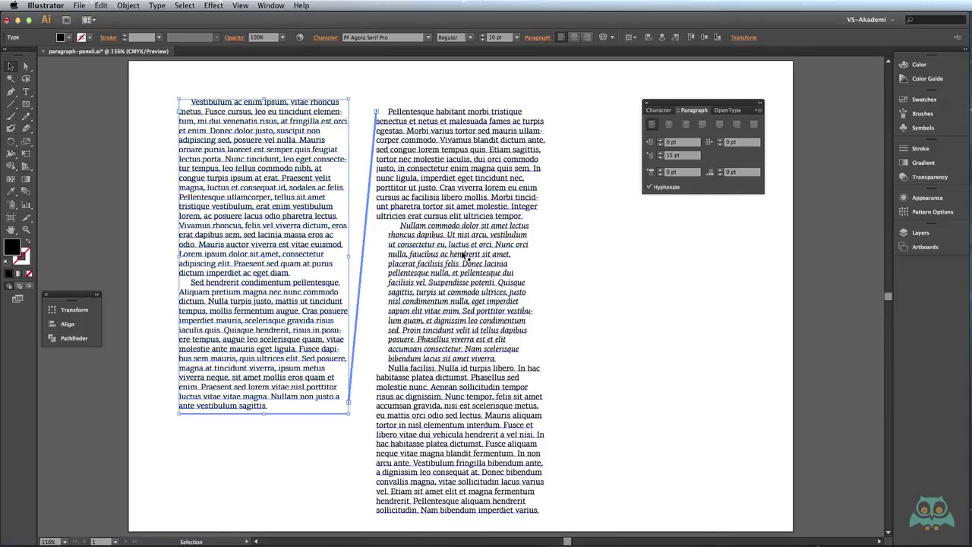
pyautogui.click(354, 83)
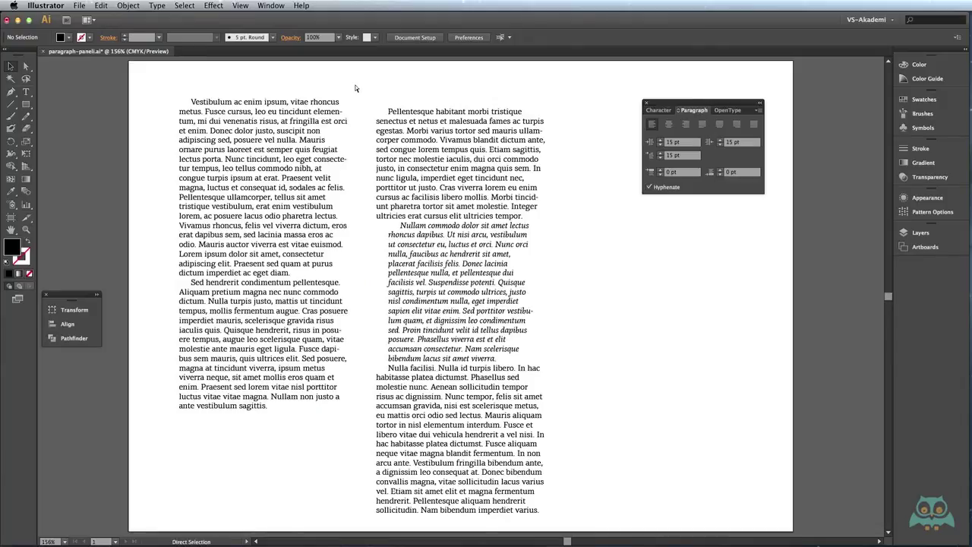
# - Show rulers, add a horizontal guide at the column tops, and lengthen the left column
pyautogui.hotkey('ctrl', 'r')
pyautogui.moveTo(354, 61)
pyautogui.mouseDown()
pyautogui.moveTo(350, 97)
pyautogui.moveTo(394, 113)
pyautogui.mouseUp()
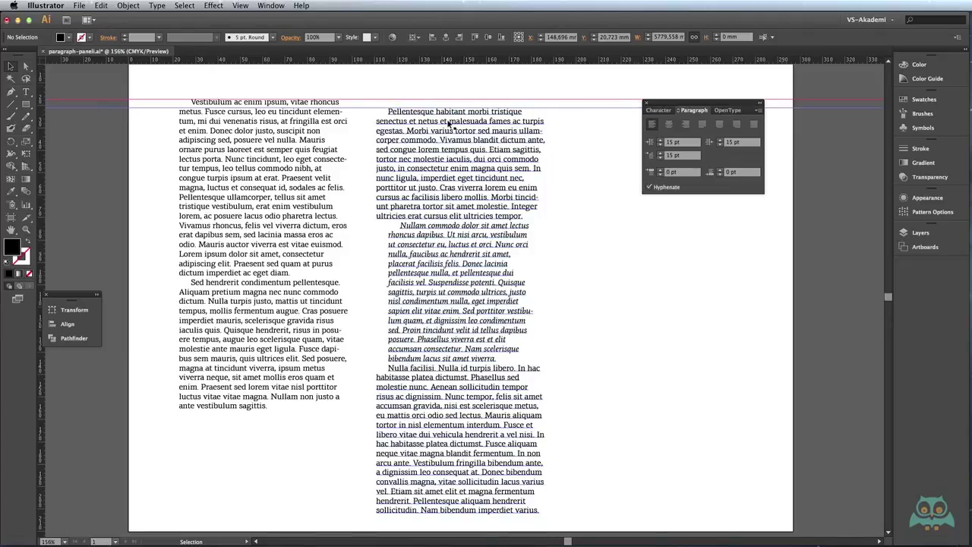
pyautogui.click(263, 410)
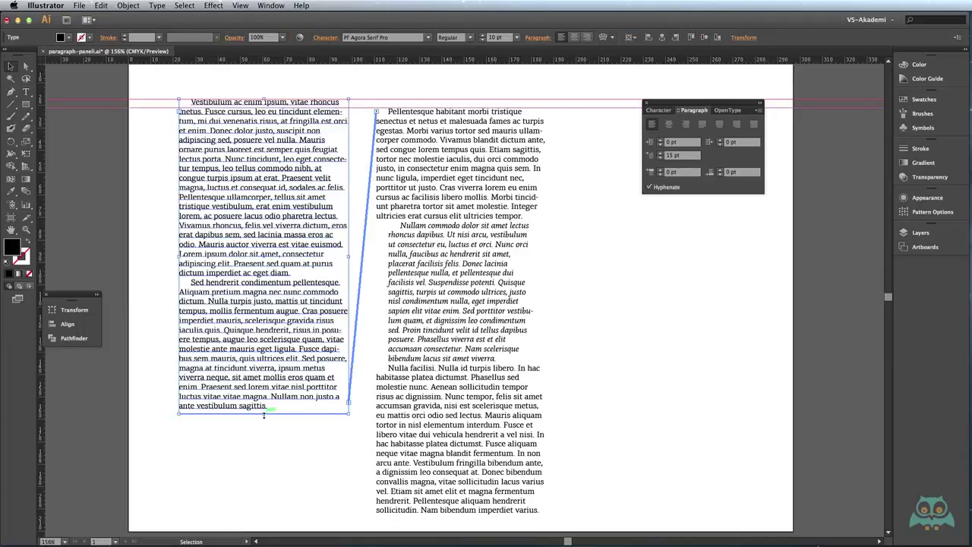
pyautogui.moveTo(264, 414); pyautogui.dragTo(264, 478)
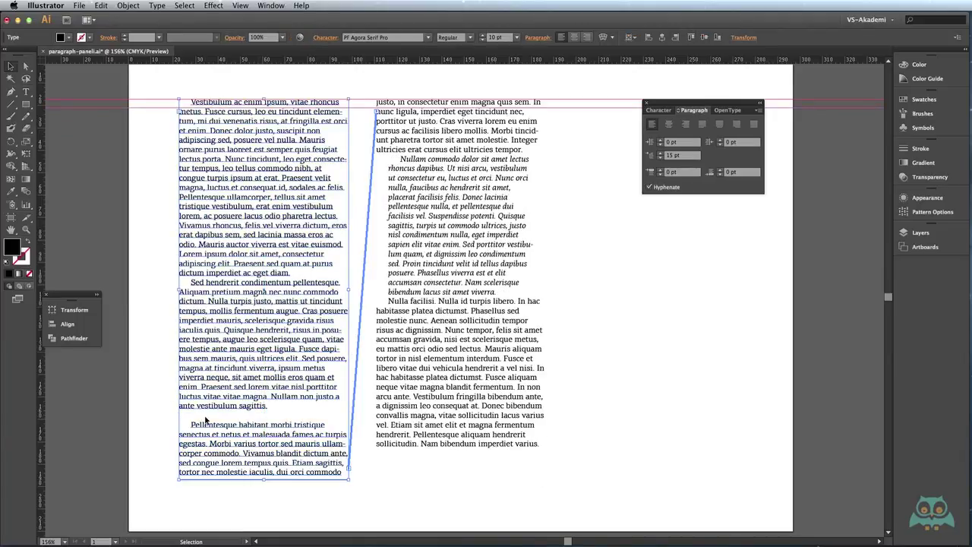
pyautogui.click(170, 394)
# - Delete the empty line before 'Pellentesque habitant', then select all text in both columns
pyautogui.doubleClick(192, 424)
pyautogui.press('BackSpace')
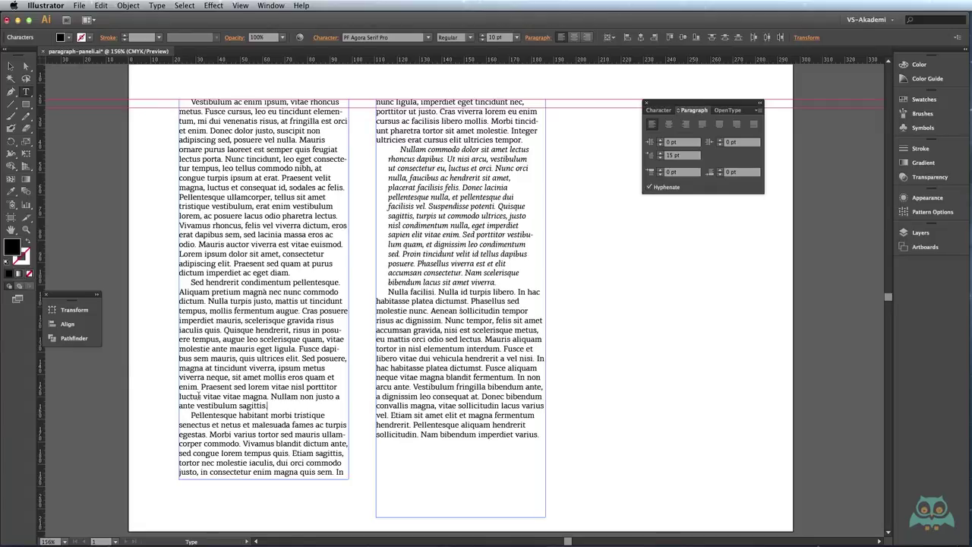
pyautogui.press('Escape')
pyautogui.press('t')
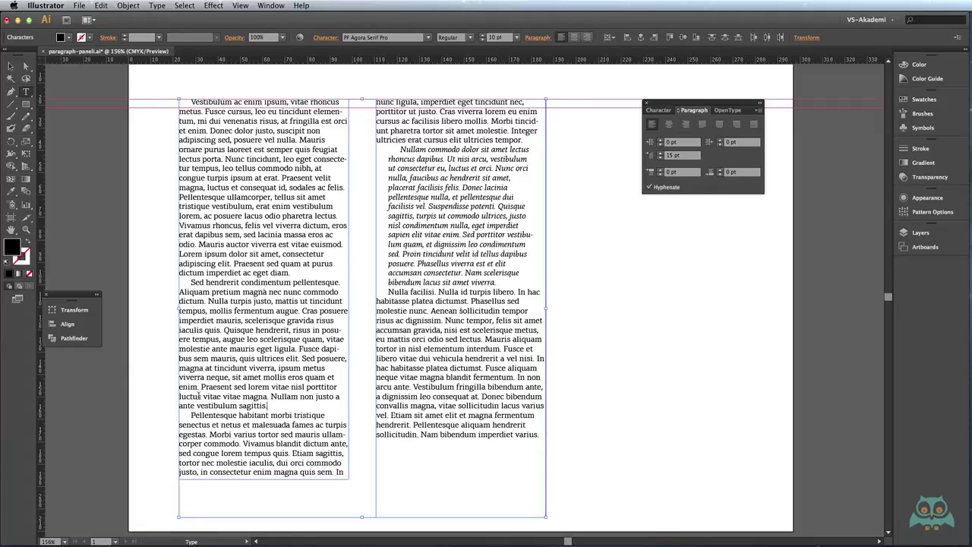
pyautogui.hotkey('ctrl', 'a')
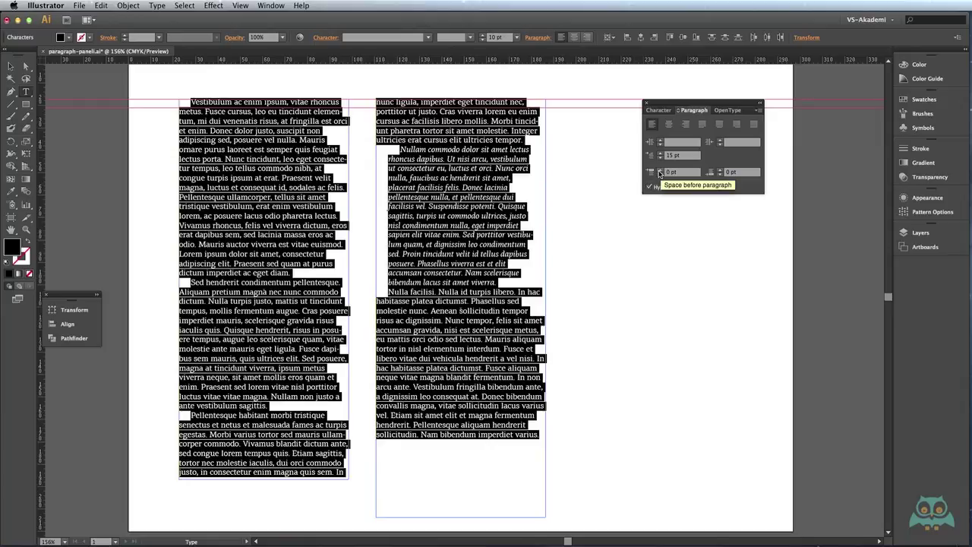
pyautogui.click(659, 170)
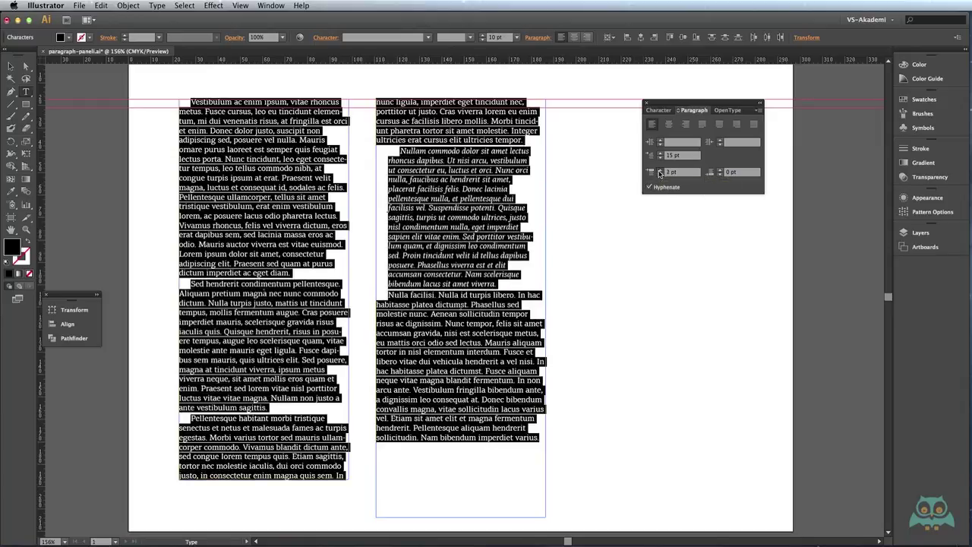
pyautogui.click(659, 170)
pyautogui.click(659, 170)
pyautogui.click(659, 170)
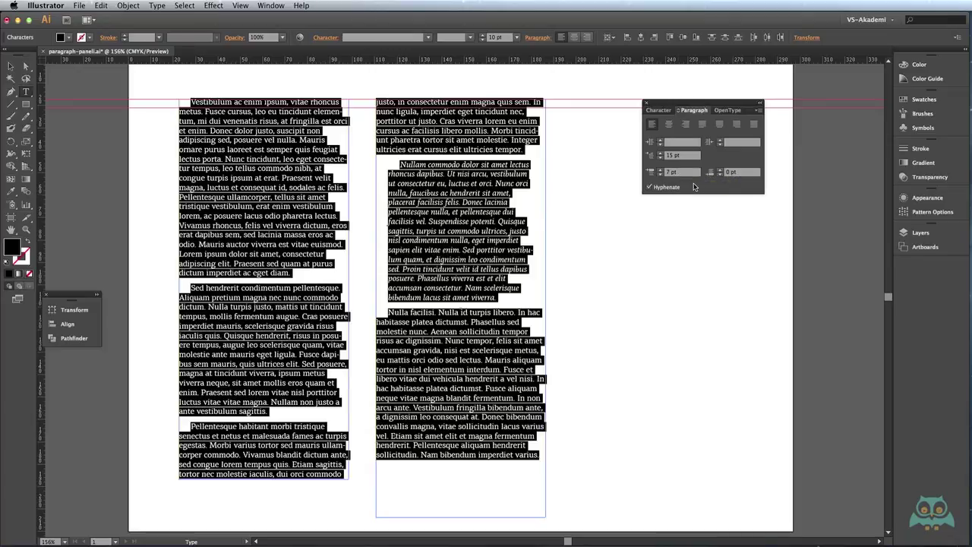
pyautogui.click(513, 296)
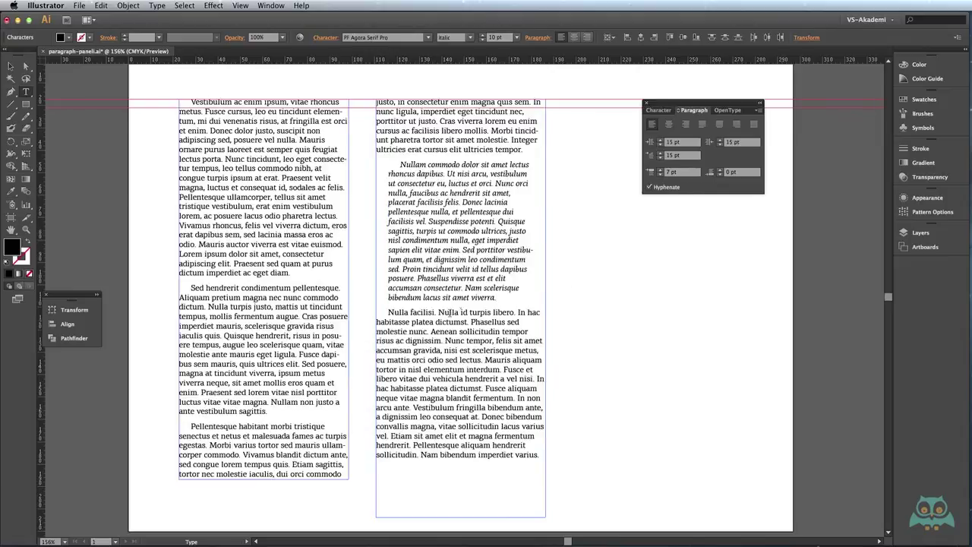
# - Insert the line 'Lorem Ipsum dolor Sit Amet' above the Nulla facilisi paragraph and select it
pyautogui.click(387, 312)
pyautogui.press('Return')
pyautogui.write('Lorem ')
pyautogui.write('Ips')
pyautogui.write('dol')
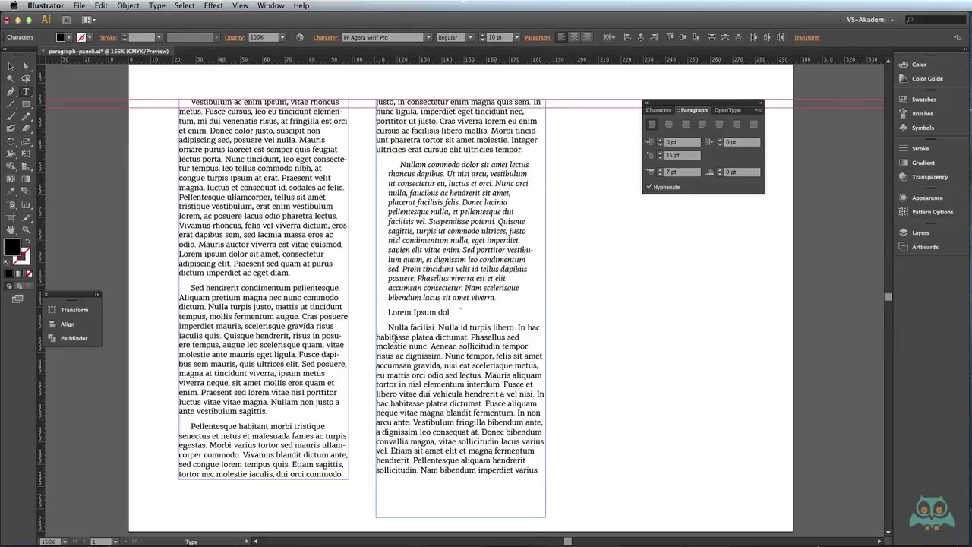
pyautogui.write('or Sit Ame')
pyautogui.moveTo(388, 312); pyautogui.dragTo(506, 312)
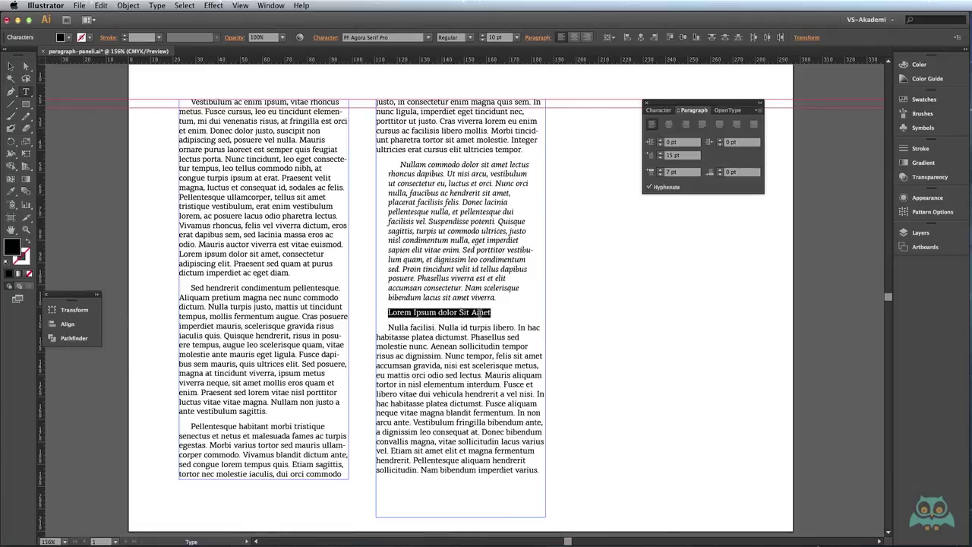
# - Give the selected heading 10 pt Space Before, Black font style and 12 pt size
pyautogui.click(660, 170)
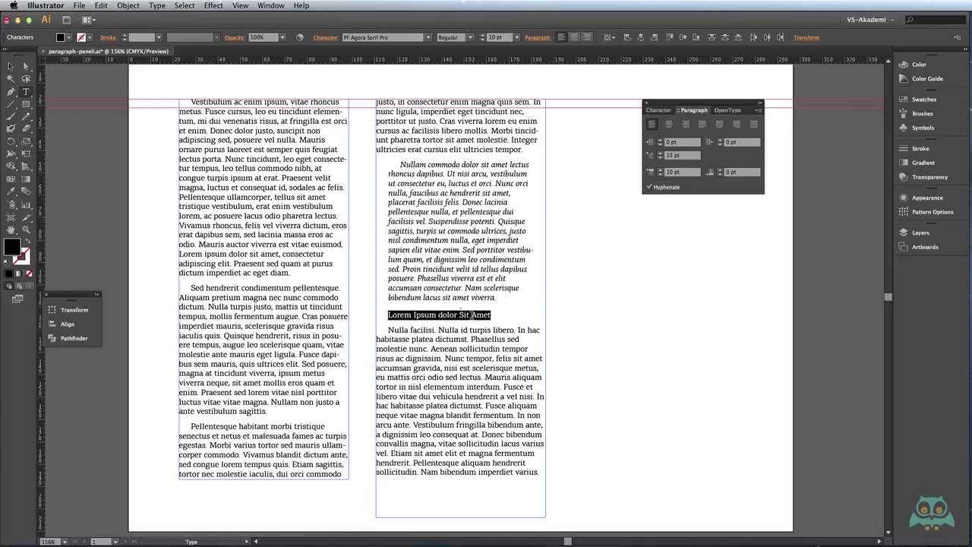
pyautogui.click(660, 110)
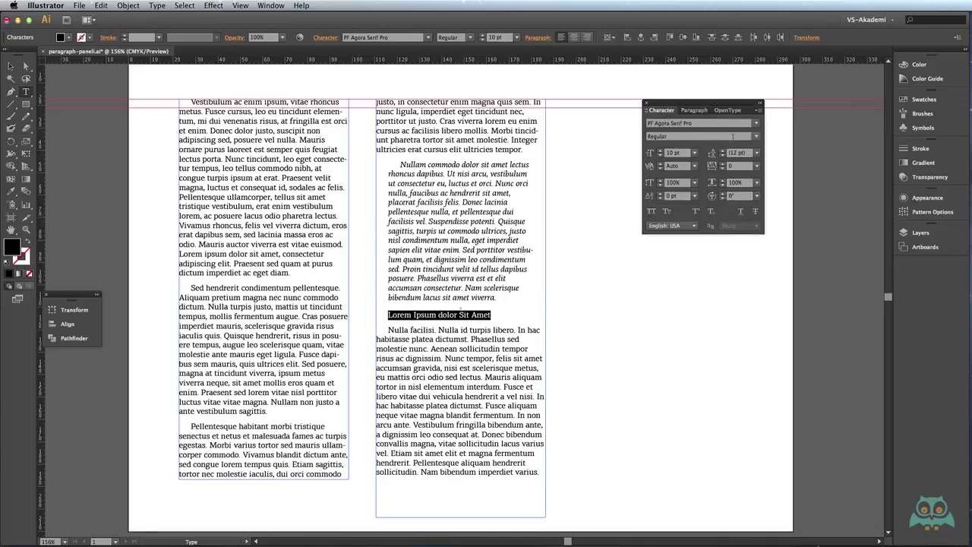
pyautogui.click(683, 136)
pyautogui.click(684, 214)
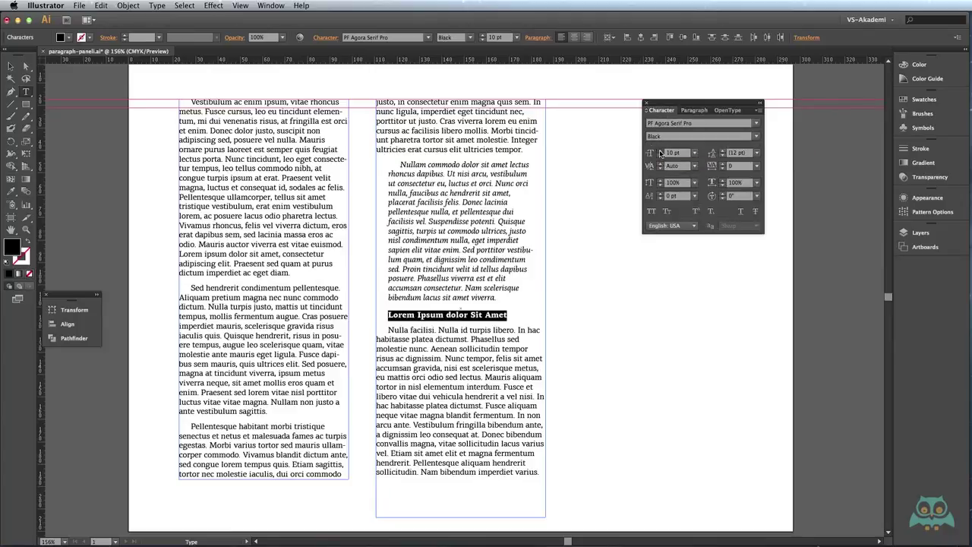
pyautogui.click(660, 150)
pyautogui.click(660, 151)
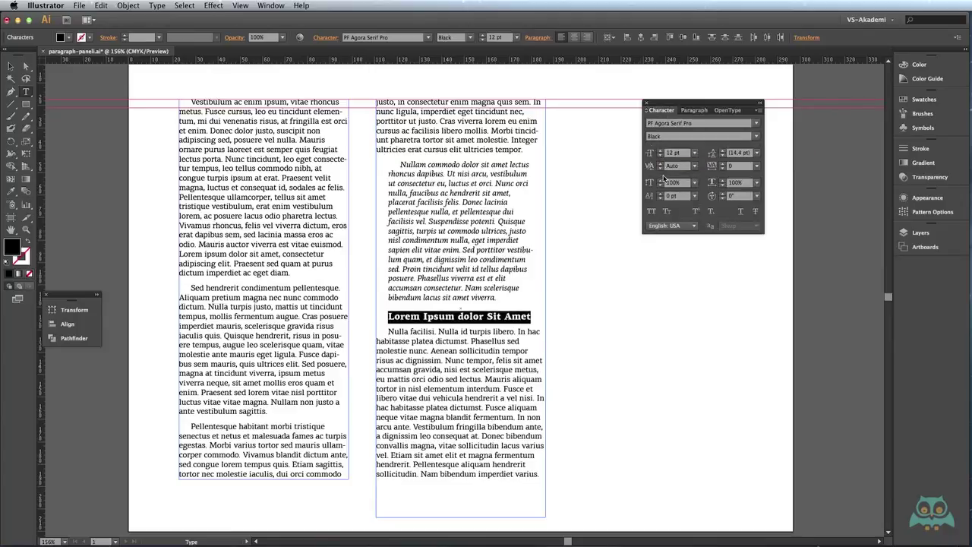
pyautogui.click(510, 202)
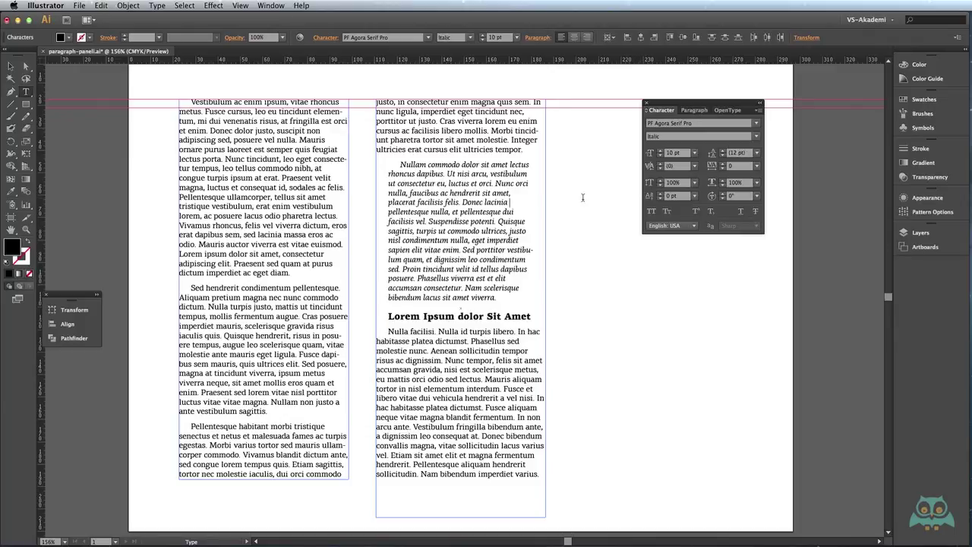
pyautogui.click(689, 110)
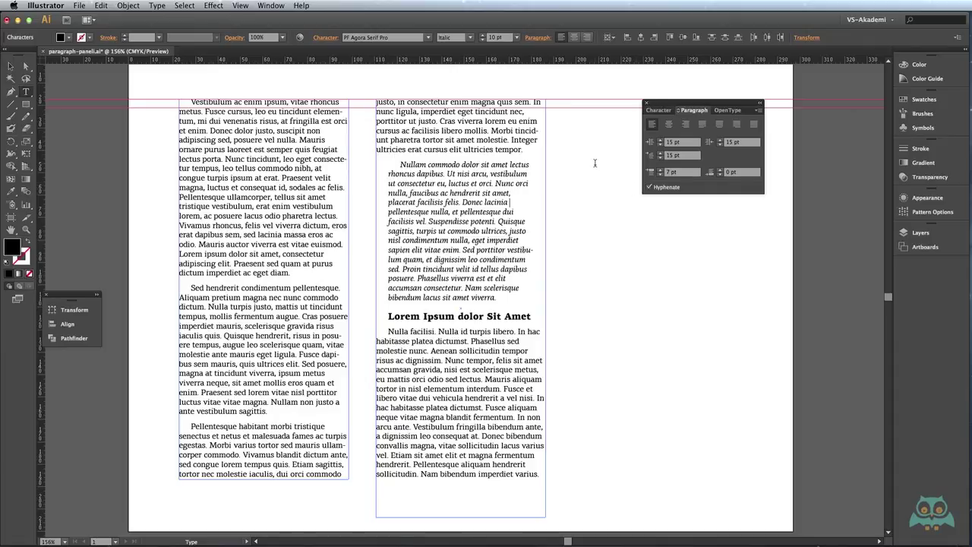
pyautogui.click(659, 110)
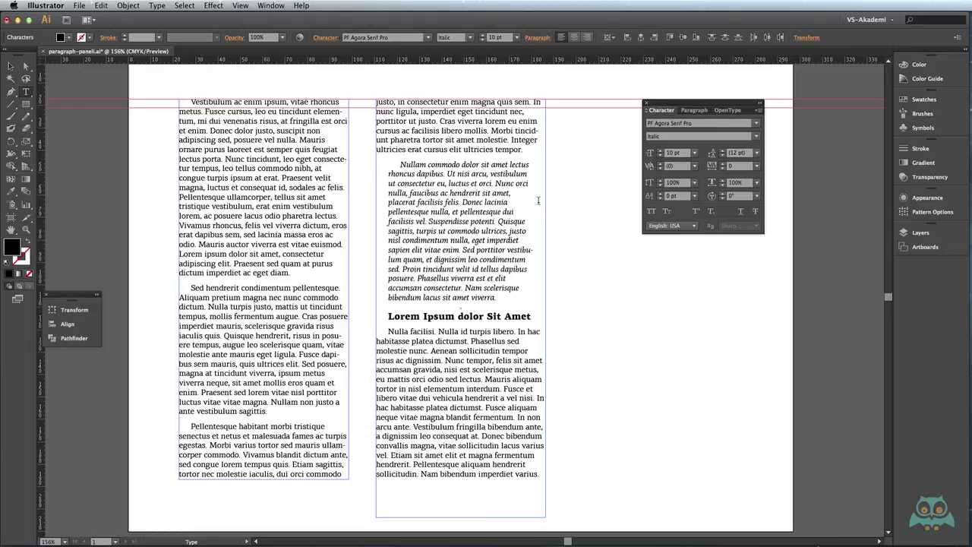
pyautogui.hotkey('ctrl', 'a')
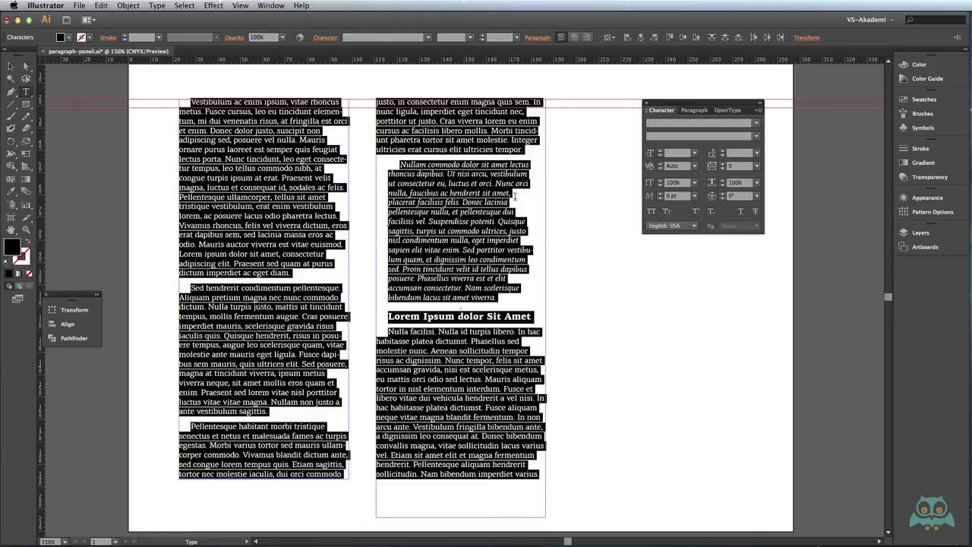
# - Set the language of the text from the italic quote to the end to Turkish
pyautogui.click(446, 184)
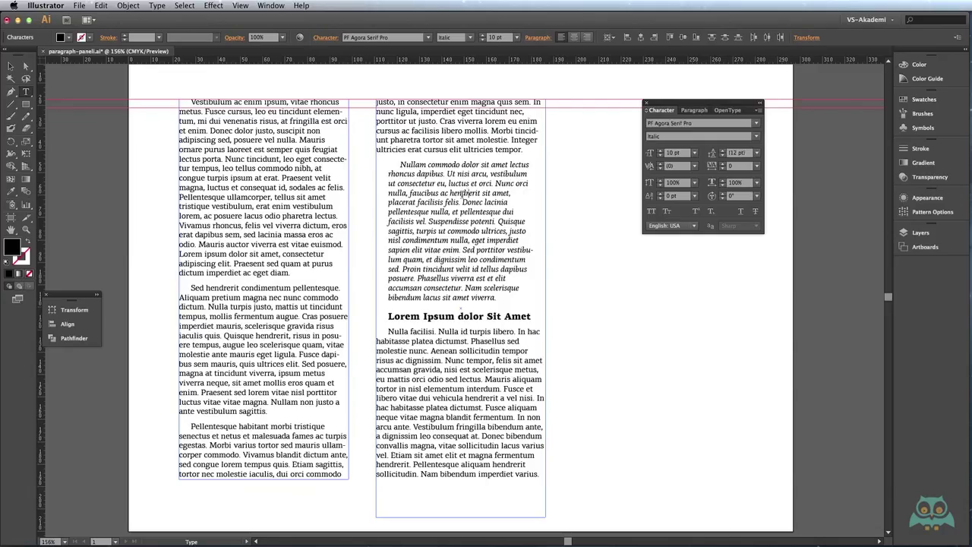
pyautogui.moveTo(400, 165); pyautogui.dragTo(540, 477)
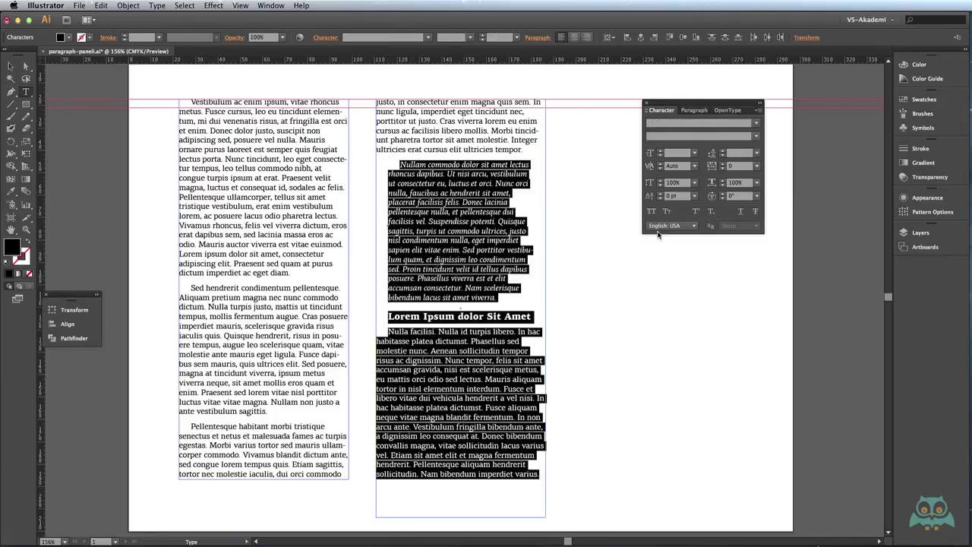
pyautogui.click(691, 226)
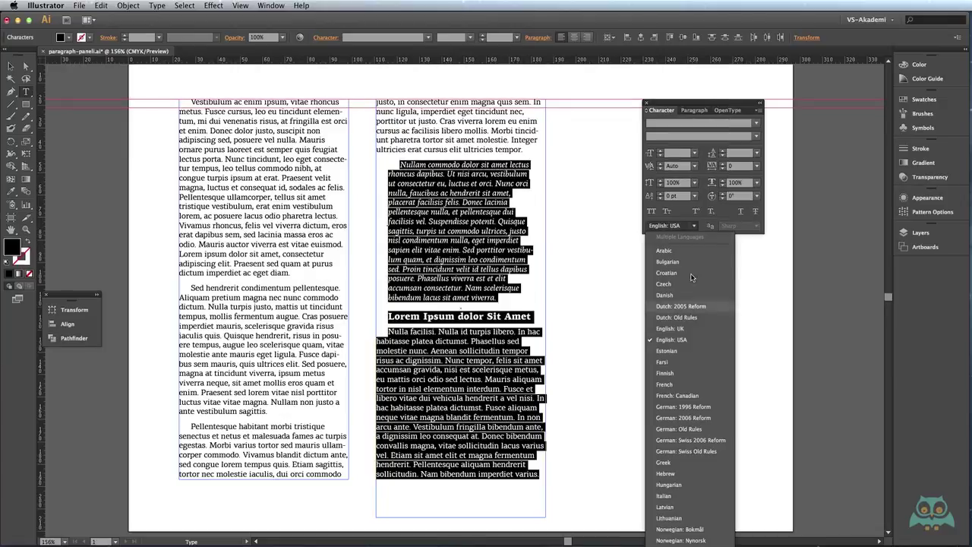
pyautogui.click(682, 535)
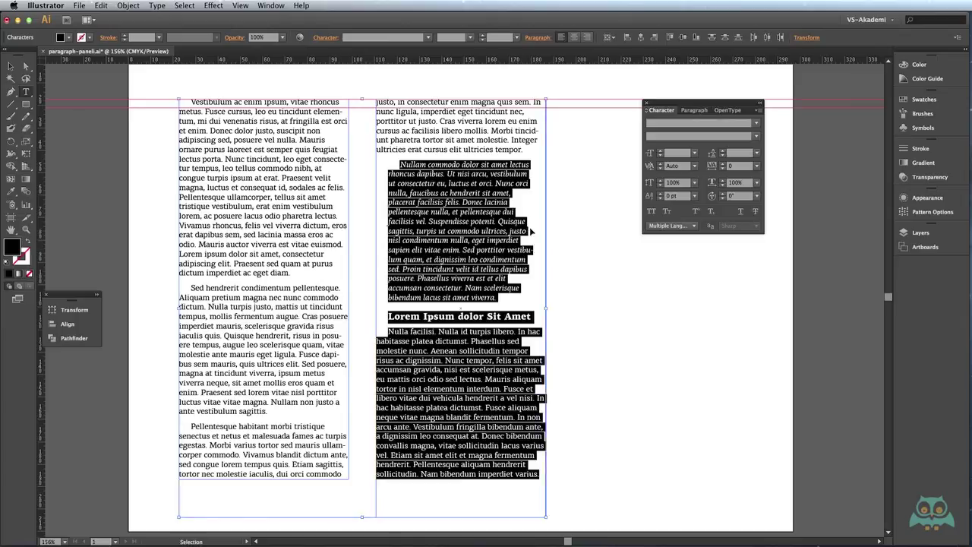
# - Apply Turkish as the language of all text in both columns, checking it with undo and redo
pyautogui.hotkey('ctrl', 'a')
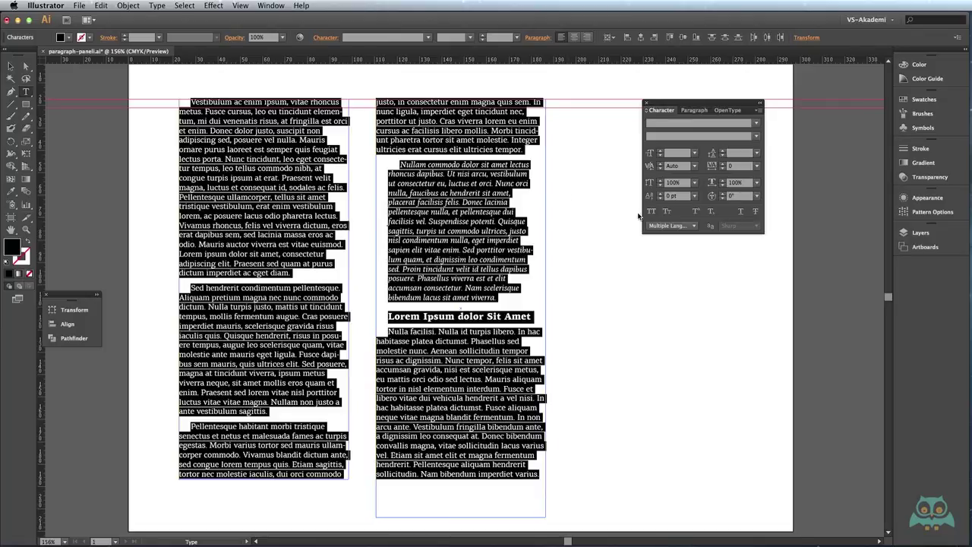
pyautogui.click(688, 226)
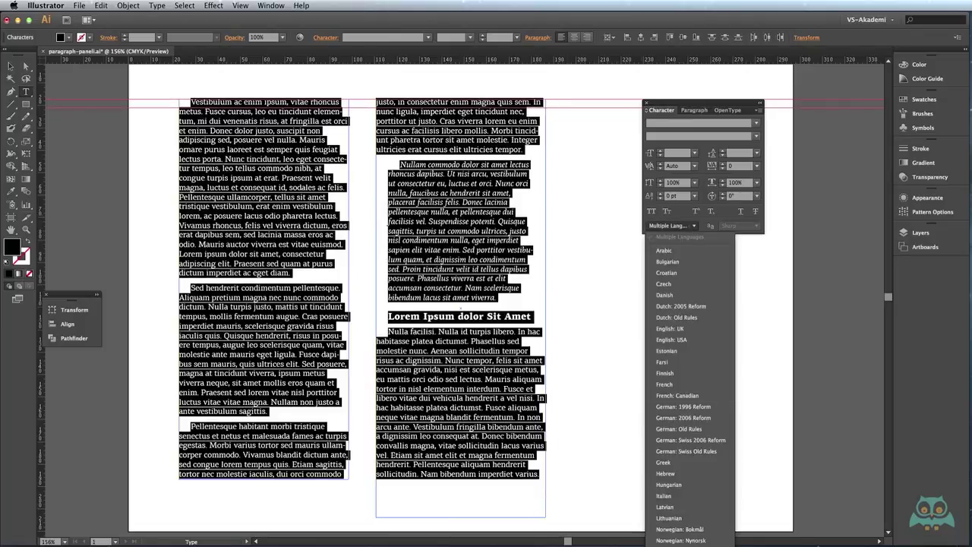
pyautogui.click(684, 524)
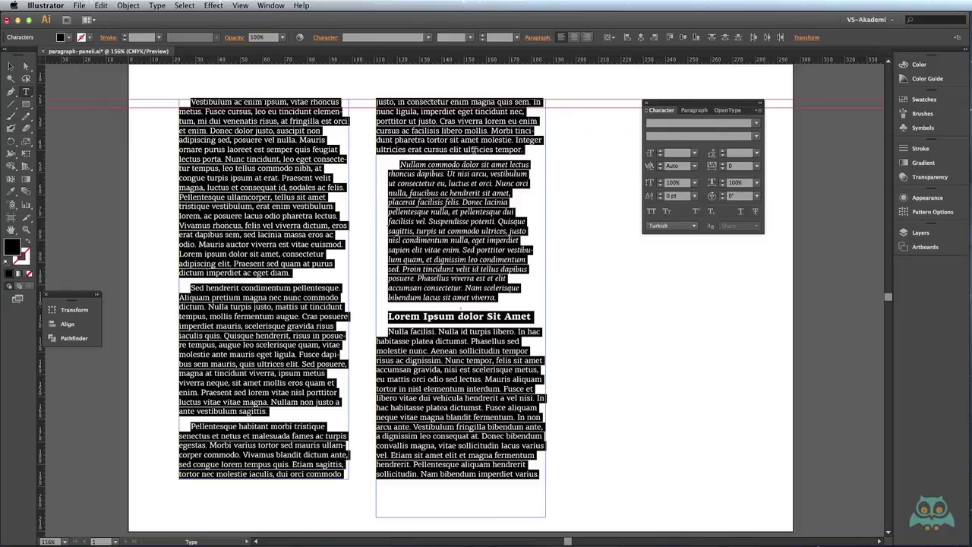
pyautogui.hotkey('ctrl', 'z')
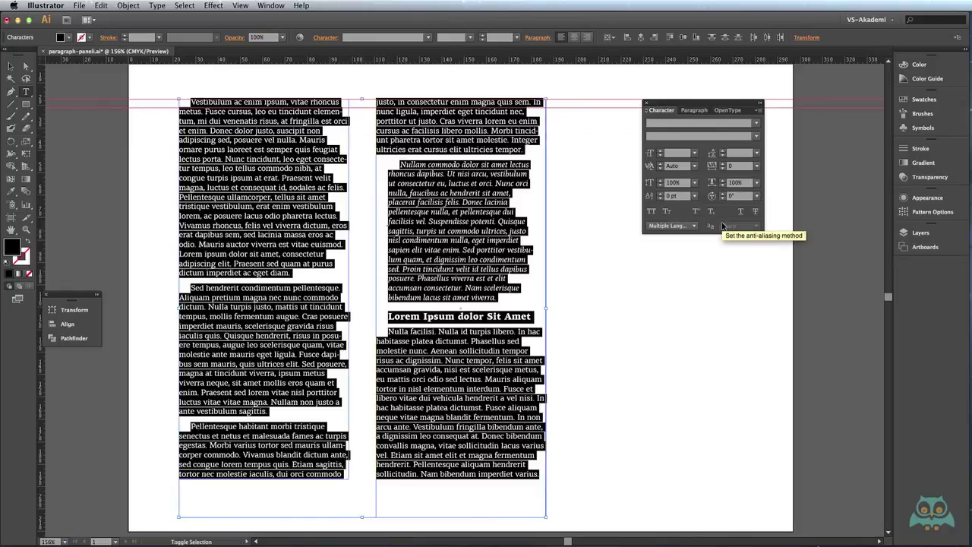
pyautogui.hotkey('ctrl', 'shift', 'z')
pyautogui.hotkey('ctrl', 'z')
pyautogui.hotkey('ctrl', 'shift', 'z')
pyautogui.hotkey('ctrl', 'z')
pyautogui.hotkey('ctrl', 'shift', 'z')
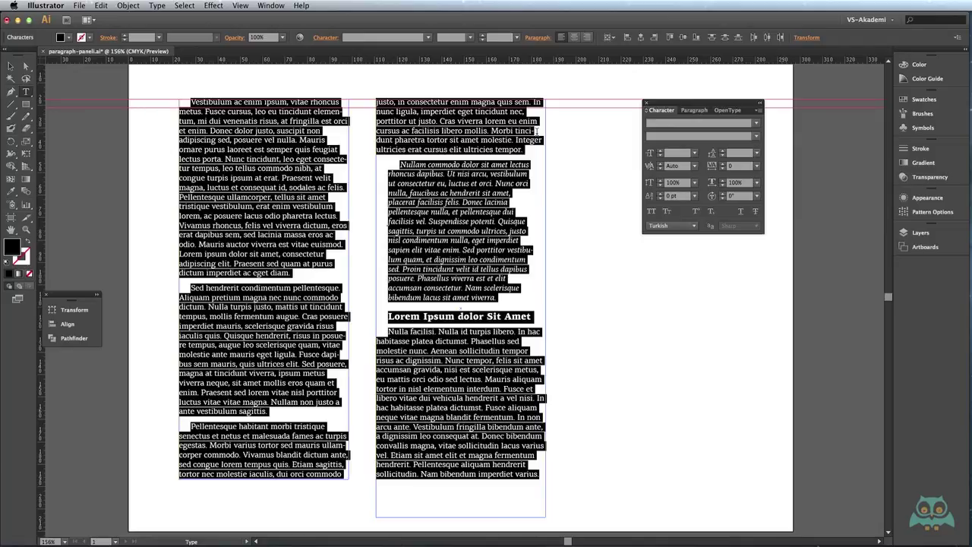
# - Uncheck Hyphenate in the Paragraph panel for all the selected text
pyautogui.click(692, 110)
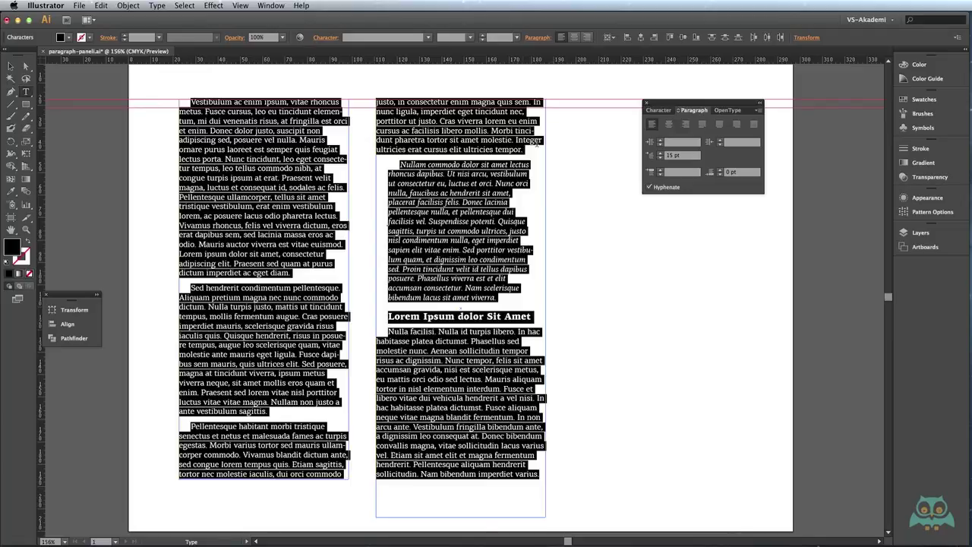
pyautogui.click(649, 187)
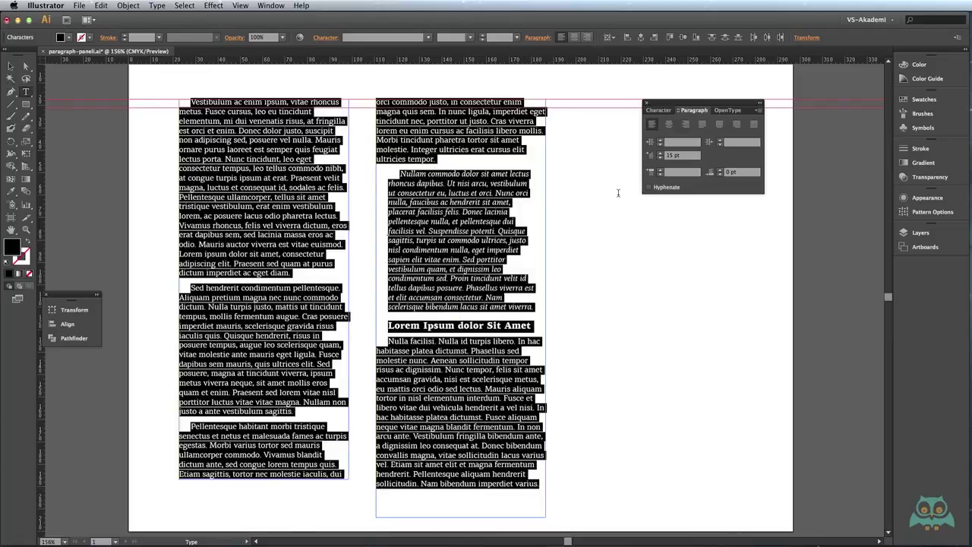